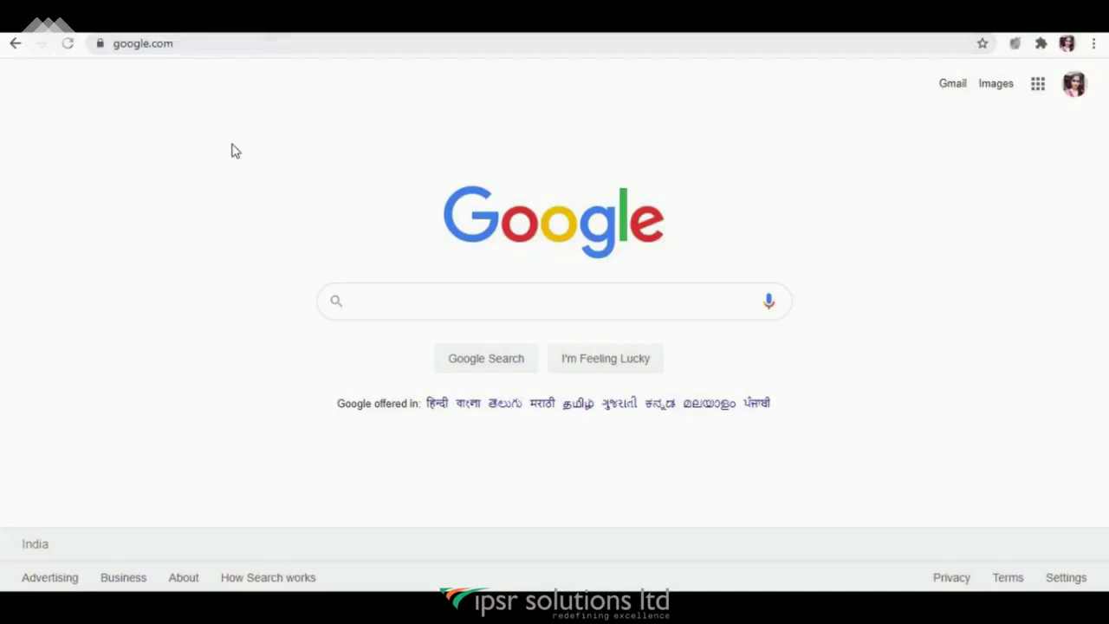
pyautogui.click(222, 45)
pyautogui.write('www.sproutsocial.')
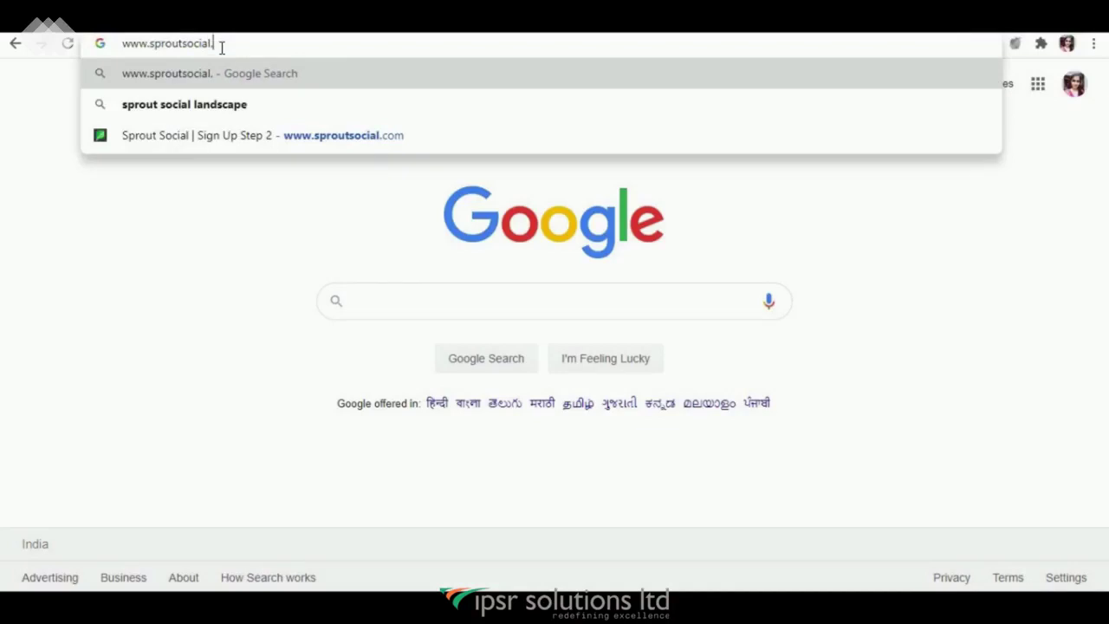
pyautogui.write('com')
pyautogui.press('Return')
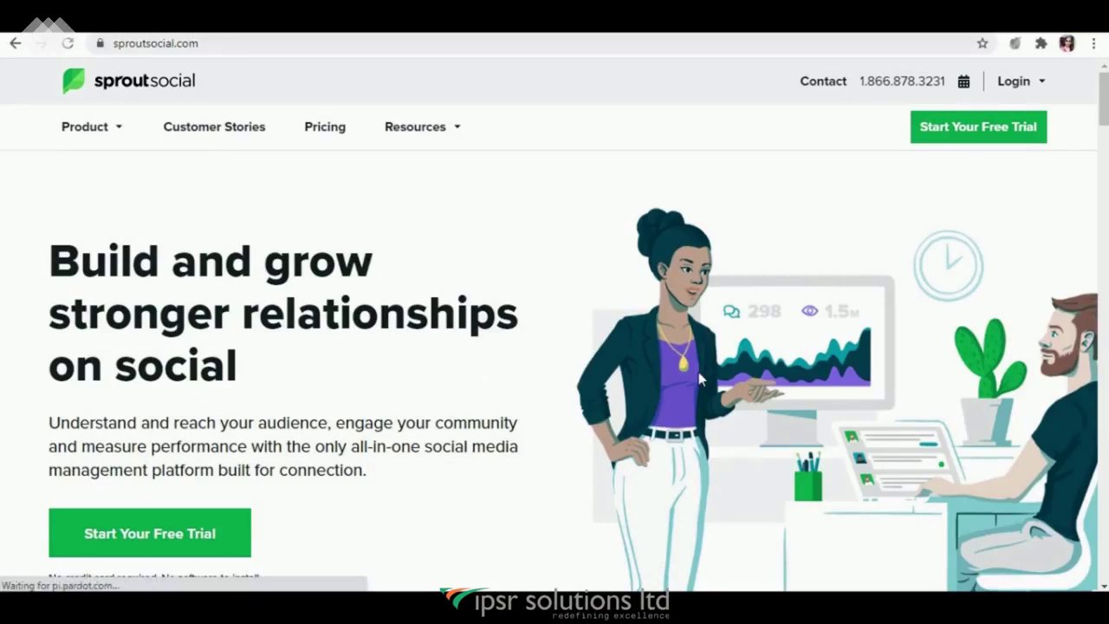
pyautogui.click(969, 139)
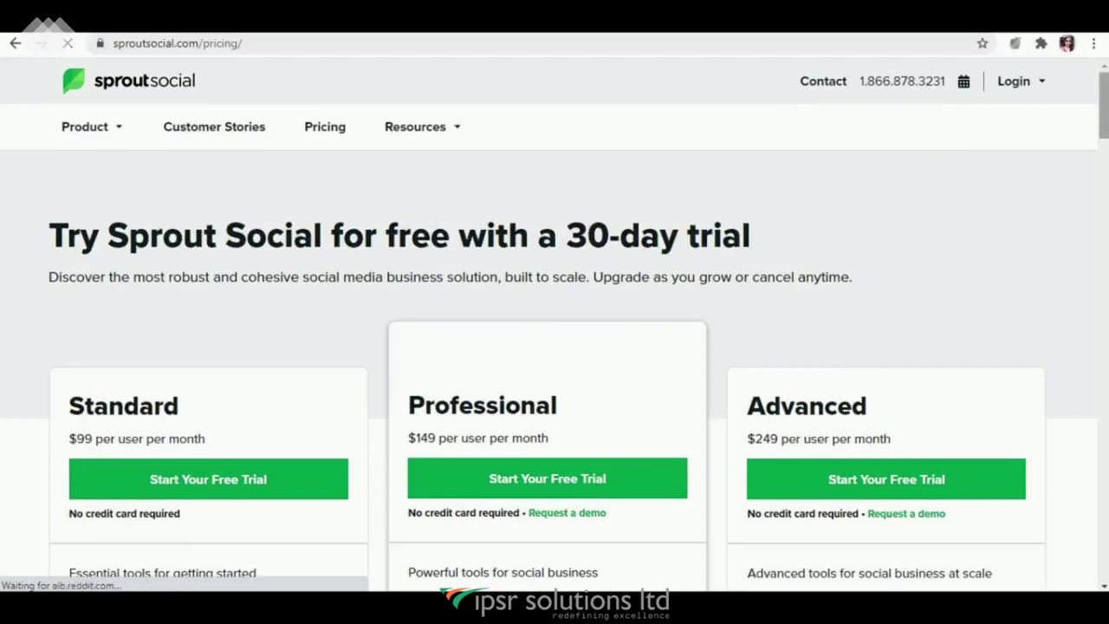
pyautogui.moveTo(1105, 117); pyautogui.dragTo(1106, 130)
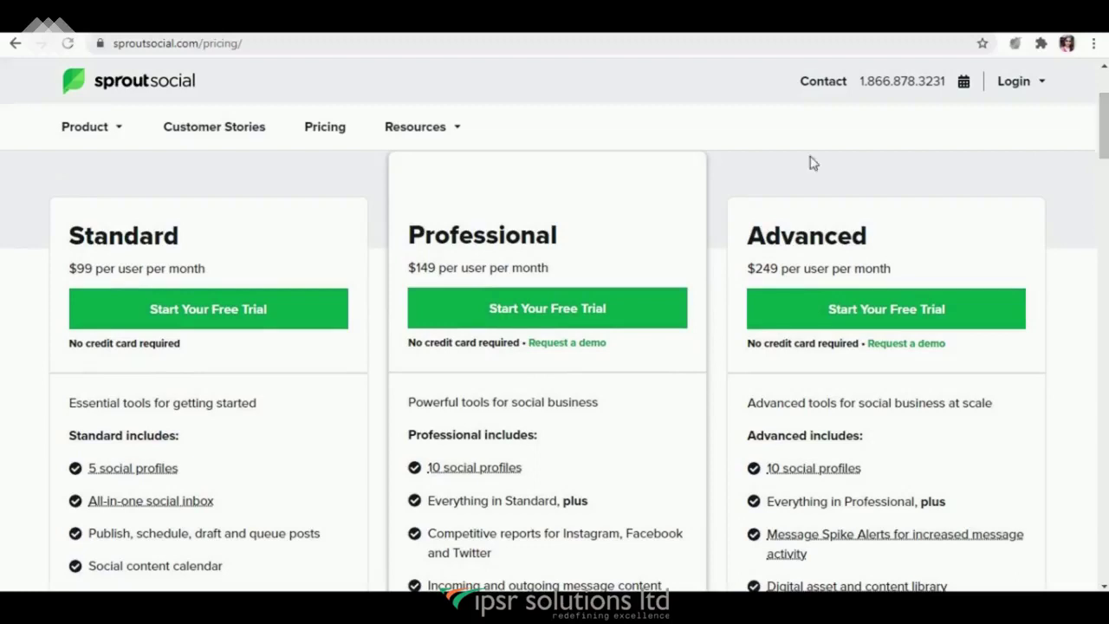
# Step: Start the Professional trial, autofill name, e-mail and password, and create the account
pyautogui.click(576, 315)
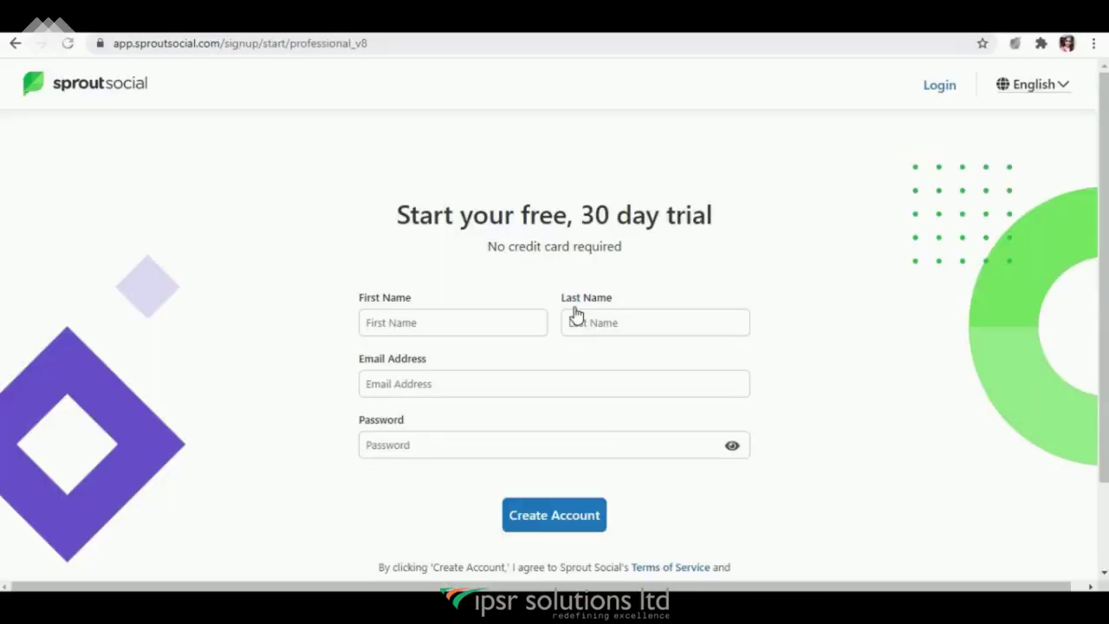
pyautogui.click(488, 320)
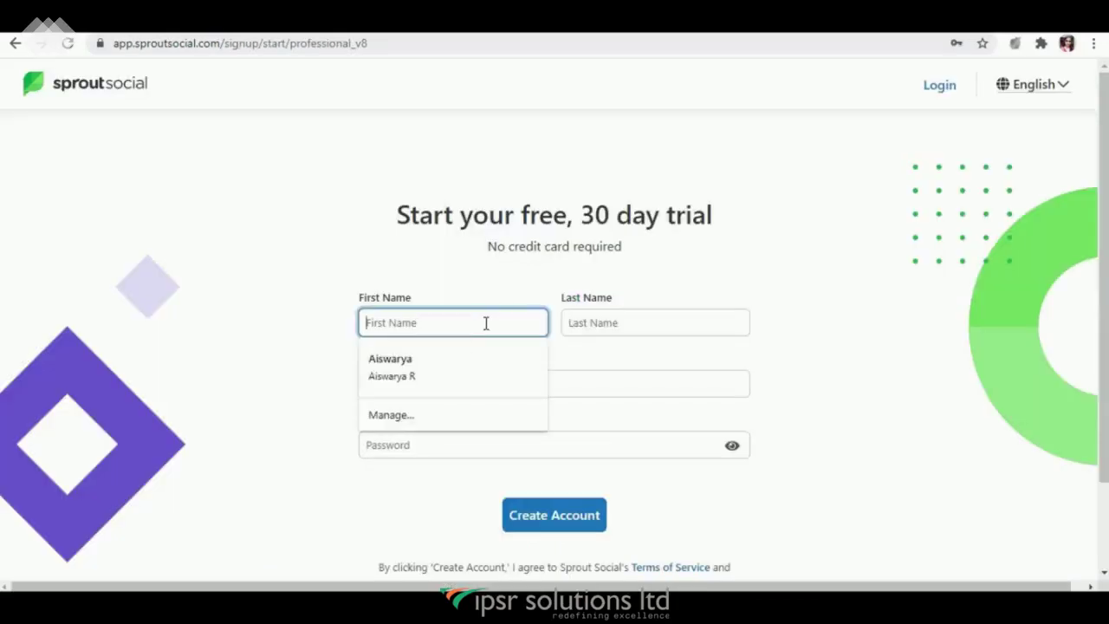
pyautogui.click(430, 357)
pyautogui.click(430, 384)
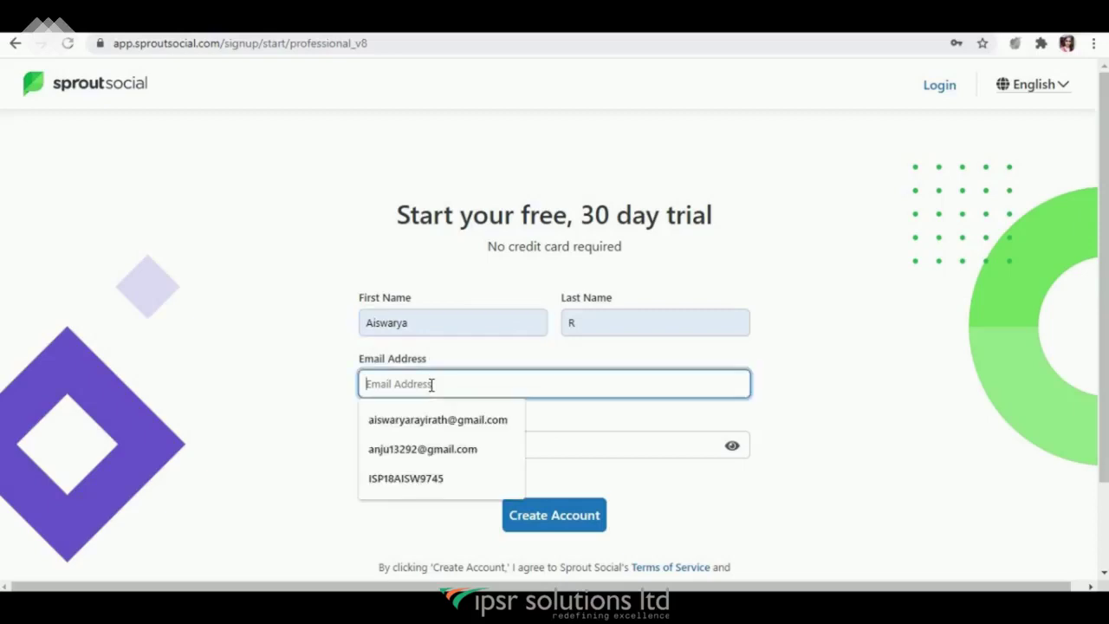
pyautogui.click(417, 421)
pyautogui.click(418, 445)
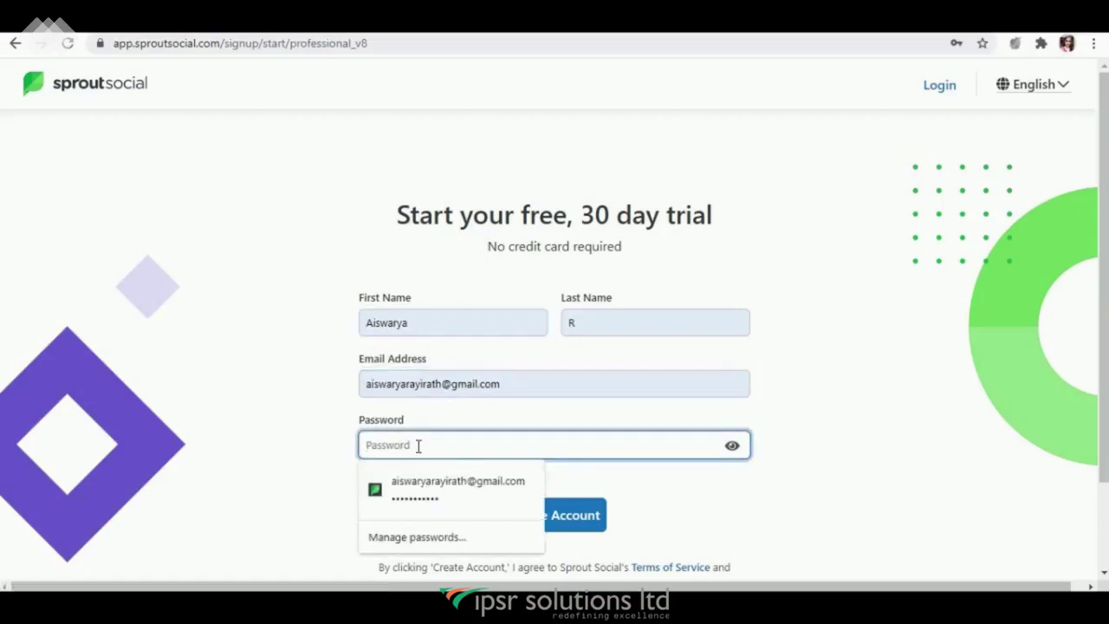
pyautogui.click(416, 472)
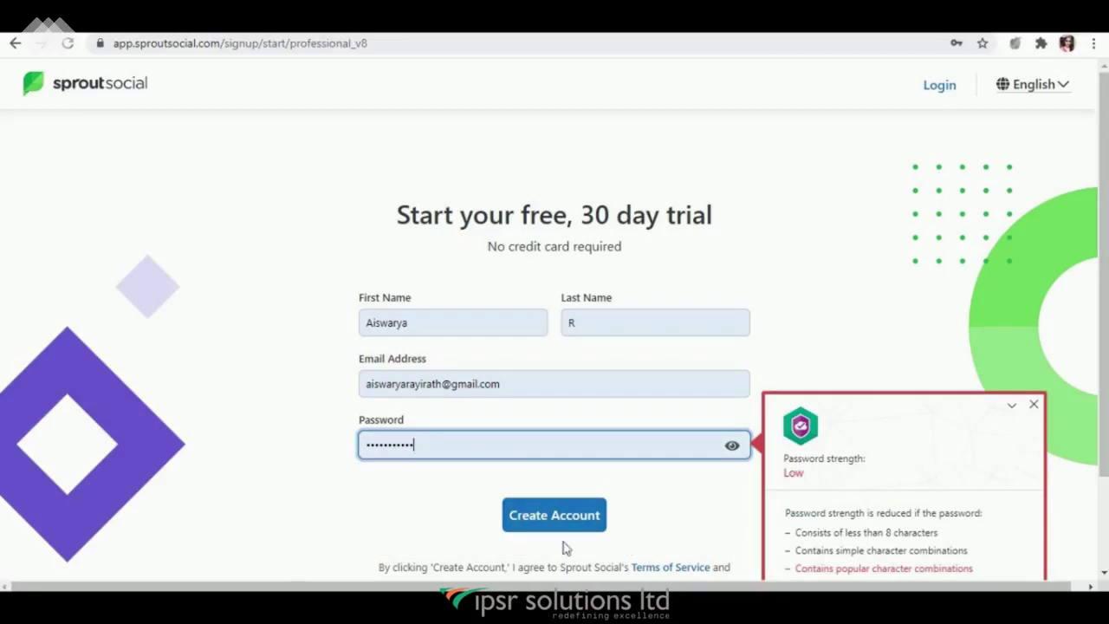
pyautogui.click(534, 516)
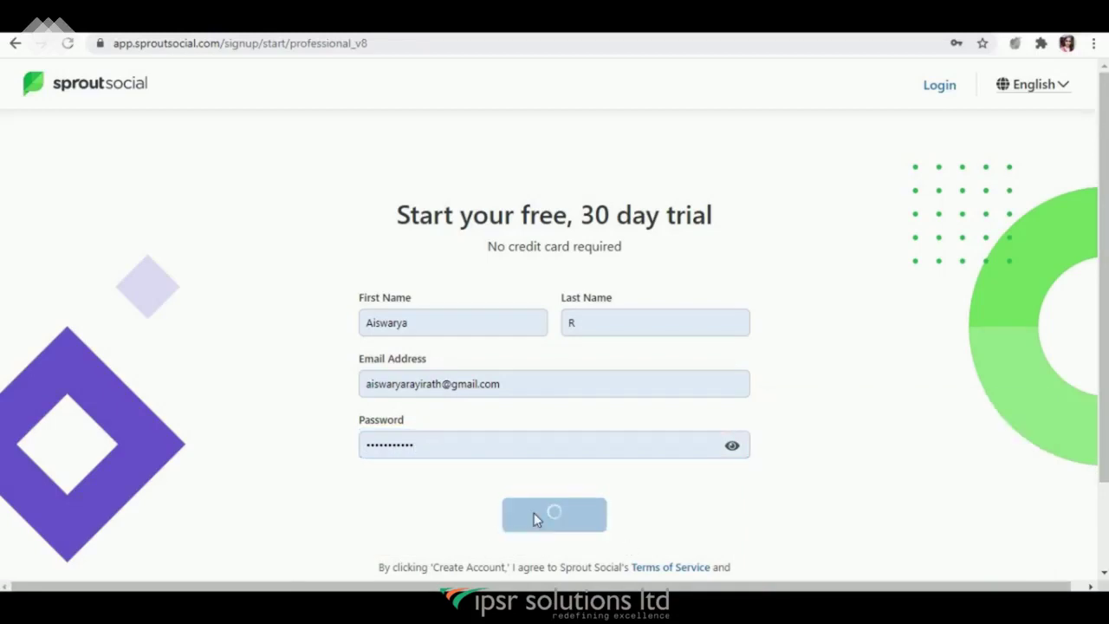
# Step: Scroll through the dashboard's Latest Activity and help sections, then return to the top
pyautogui.scroll(-1, 1057, 215)
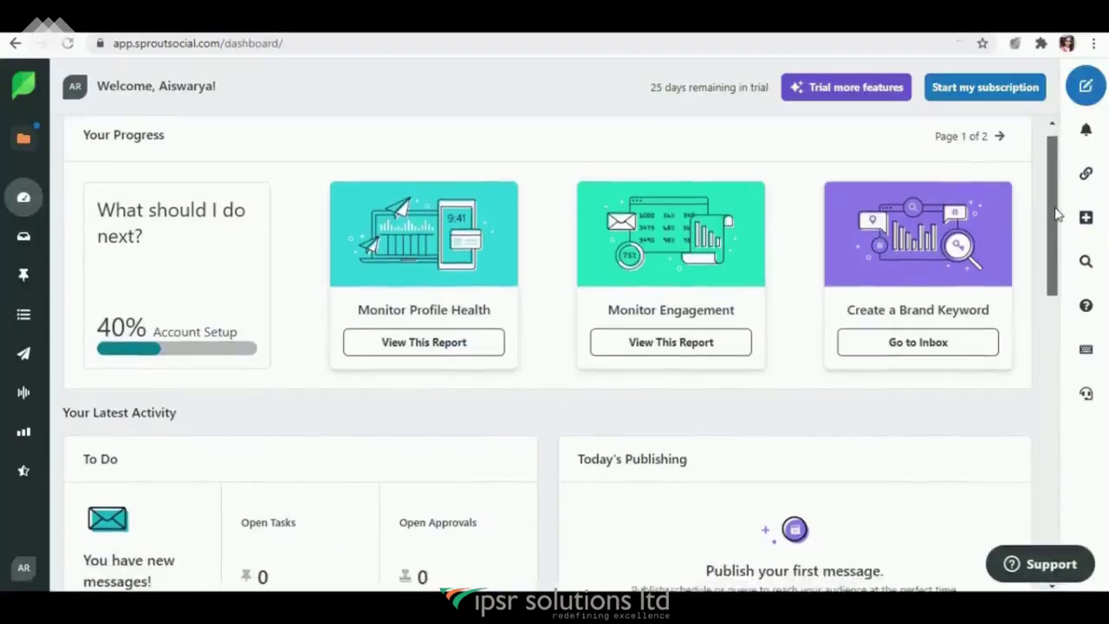
pyautogui.scroll(-2, 1057, 215)
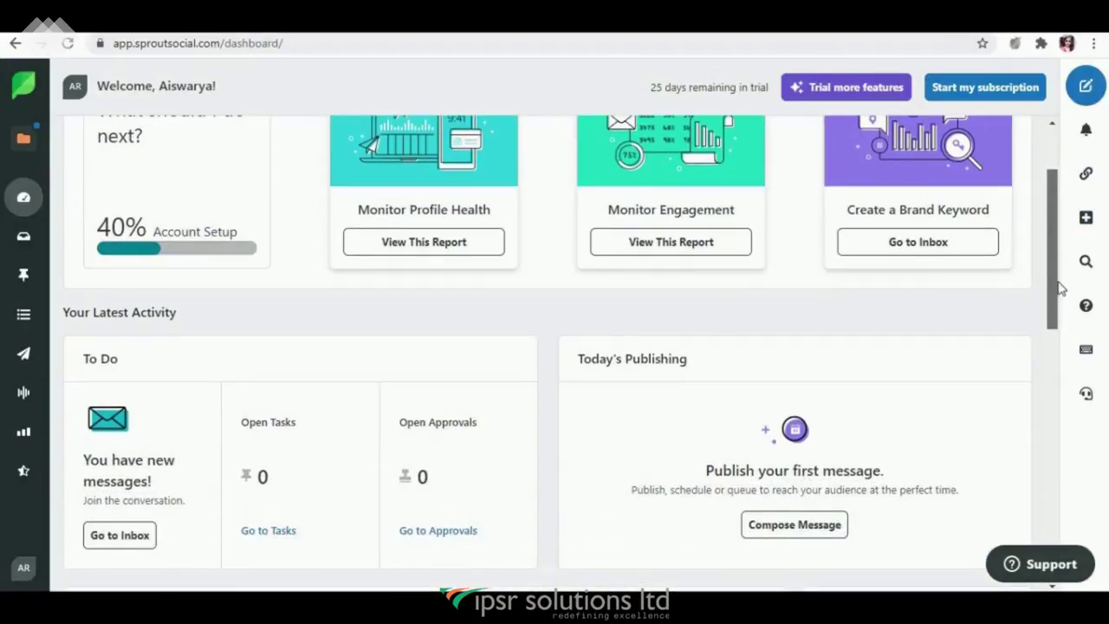
pyautogui.scroll(-7, 1057, 294)
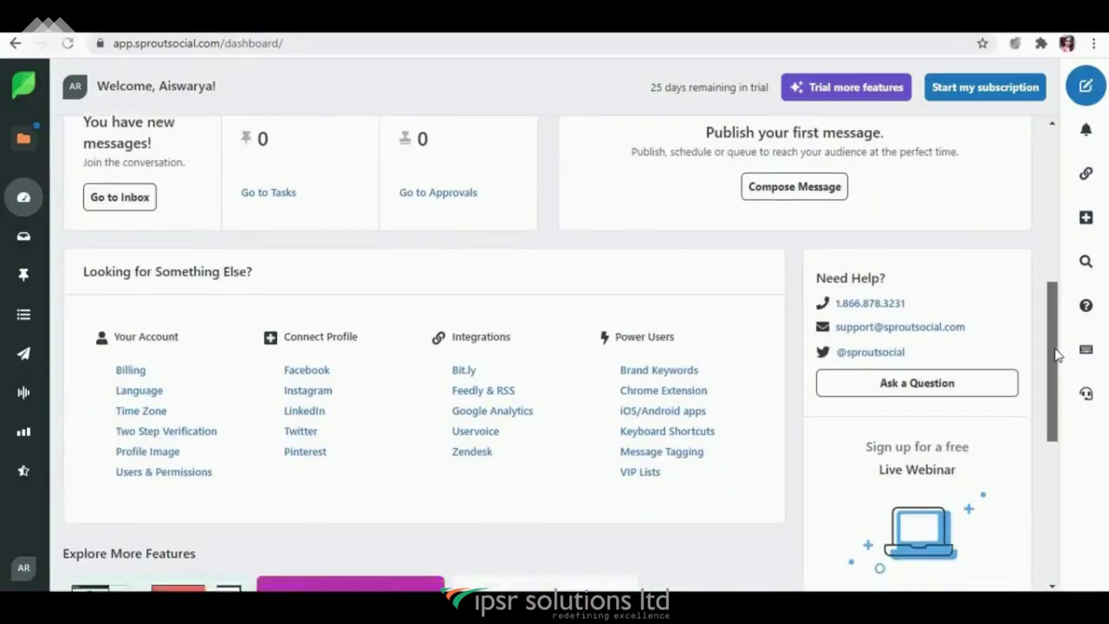
pyautogui.moveTo(1056, 353); pyautogui.dragTo(1069, 181)
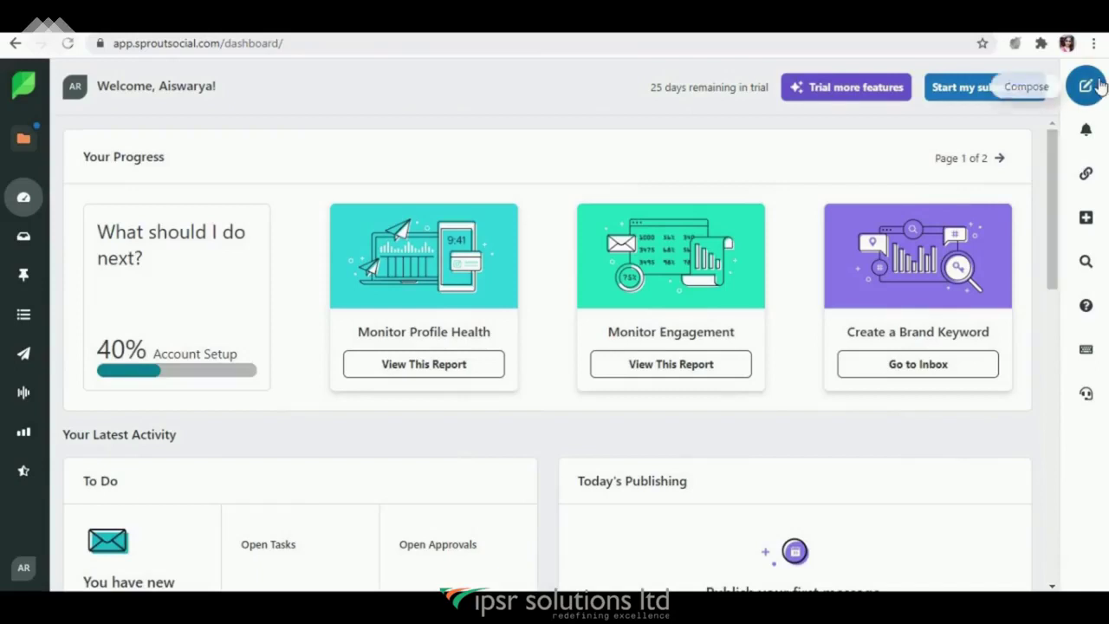
# Step: Connect a personal Instagram profile, authorize it on Instagram, and finish in Manage Profile
pyautogui.click(1086, 218)
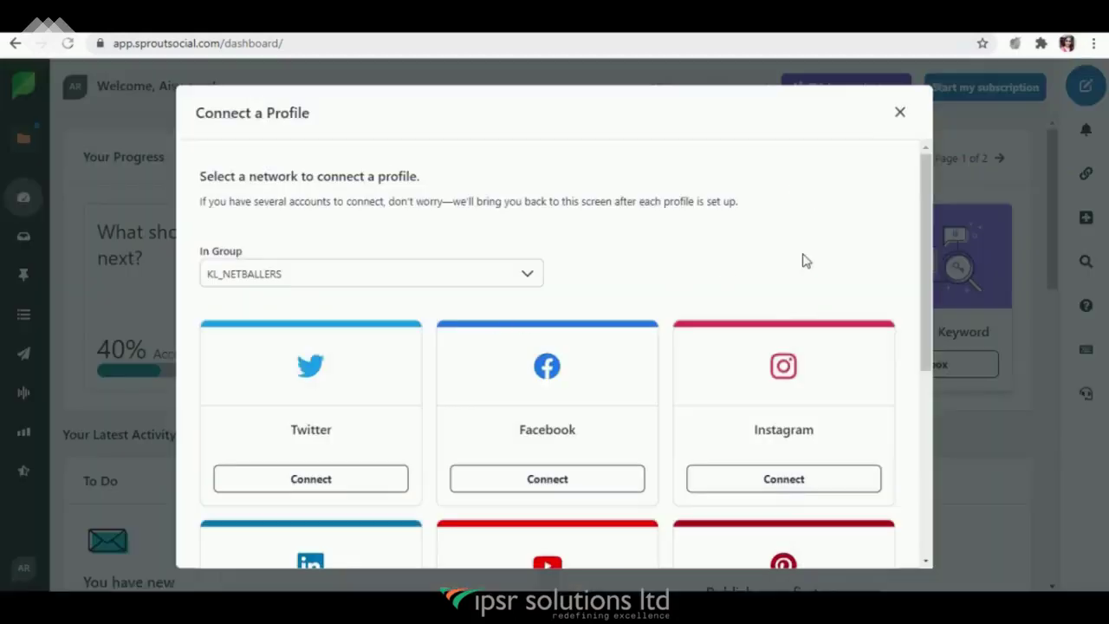
pyautogui.moveTo(928, 230); pyautogui.dragTo(934, 306)
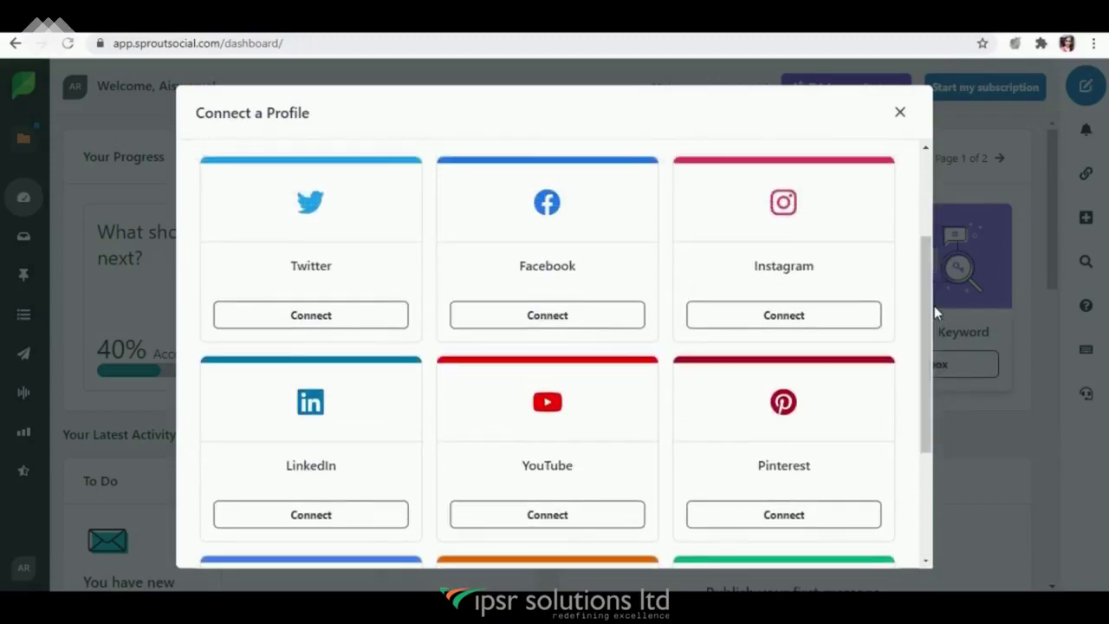
pyautogui.click(783, 317)
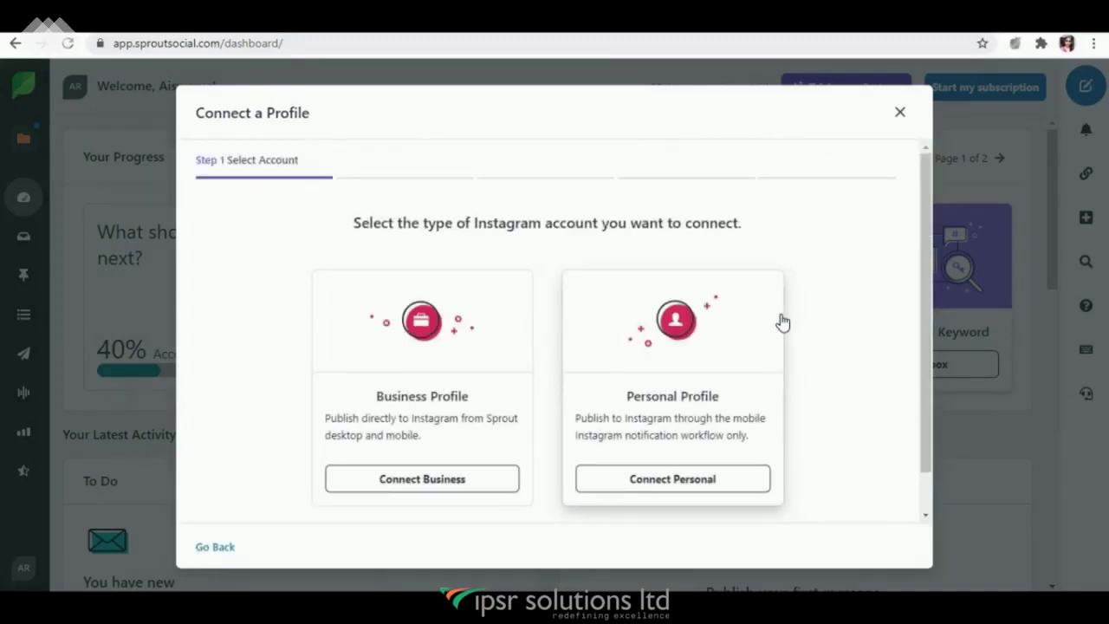
pyautogui.click(669, 479)
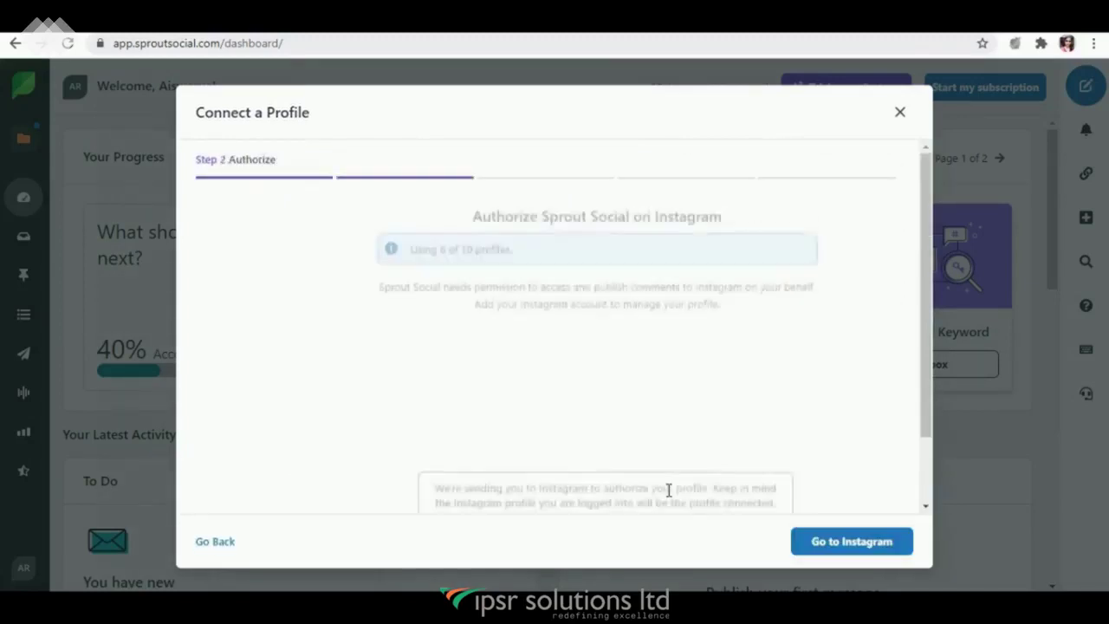
pyautogui.click(809, 540)
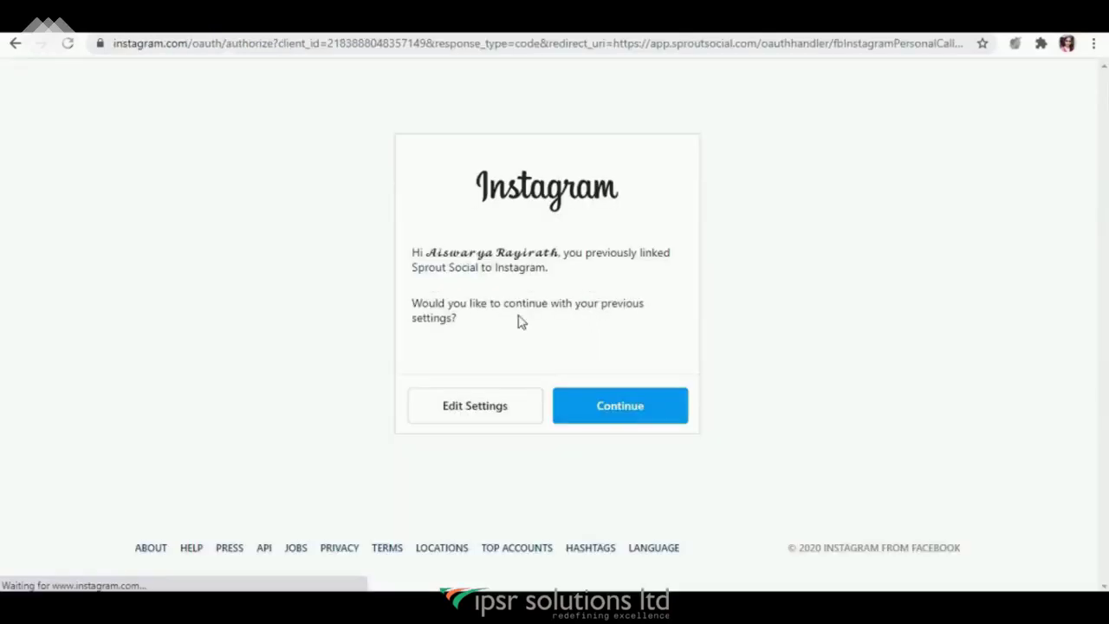
pyautogui.click(625, 413)
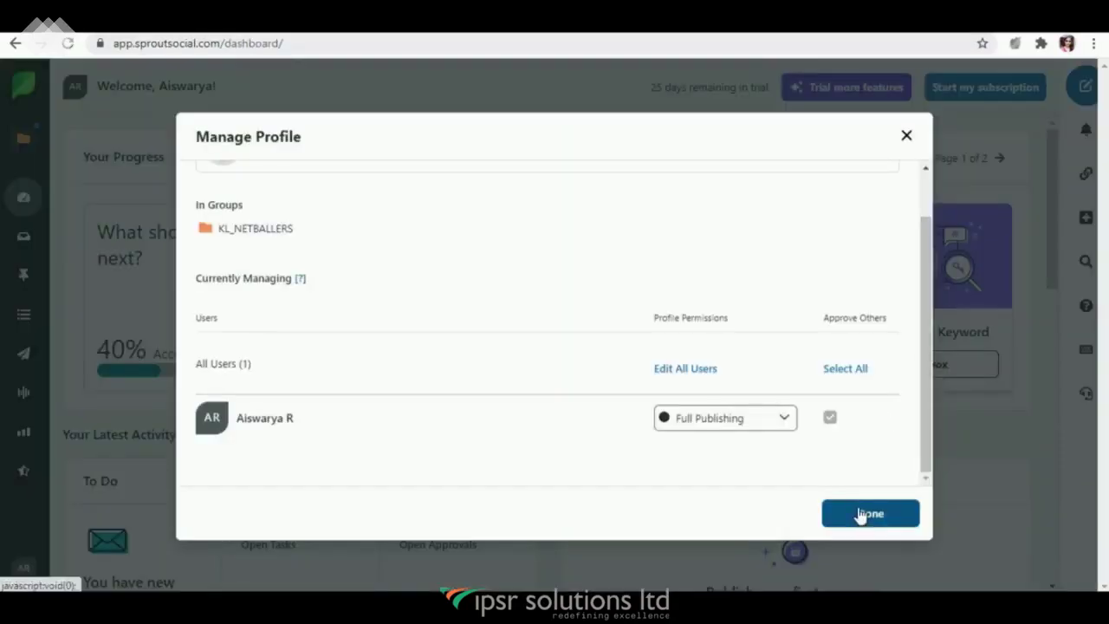
pyautogui.click(866, 518)
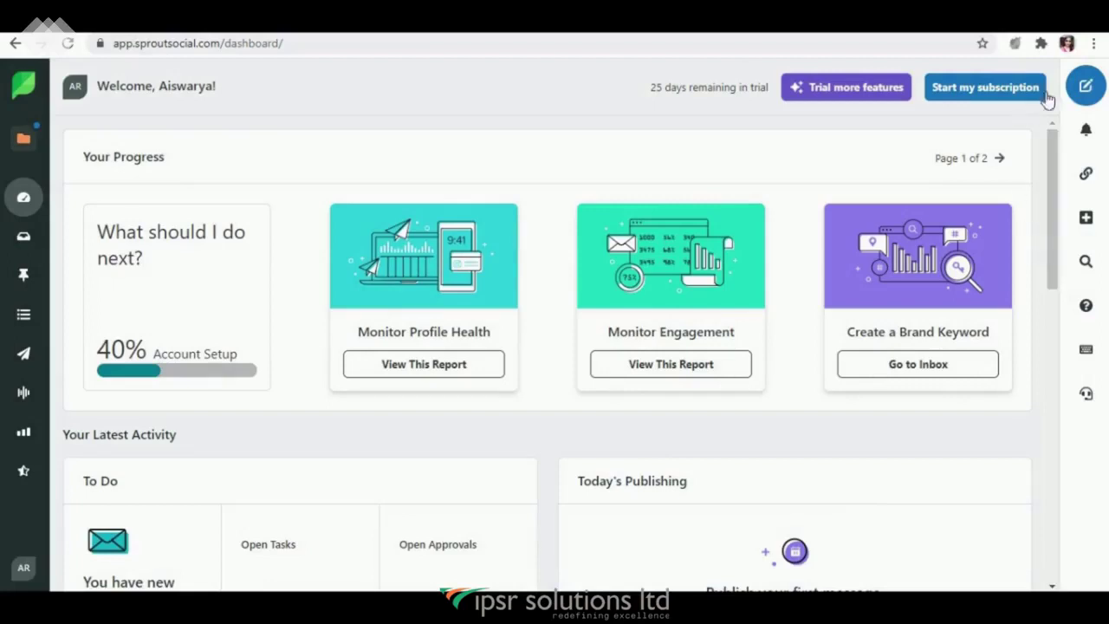
# Step: Compose a new post reading 'test post' and add the Twitter profile
pyautogui.click(1088, 87)
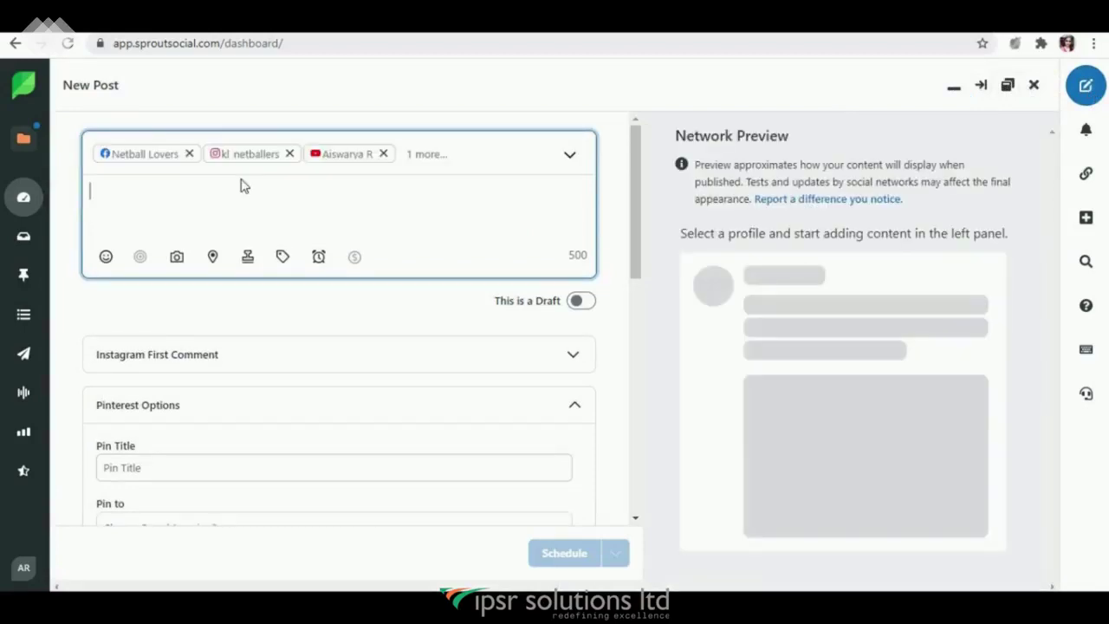
pyautogui.write('test post')
pyautogui.click(572, 160)
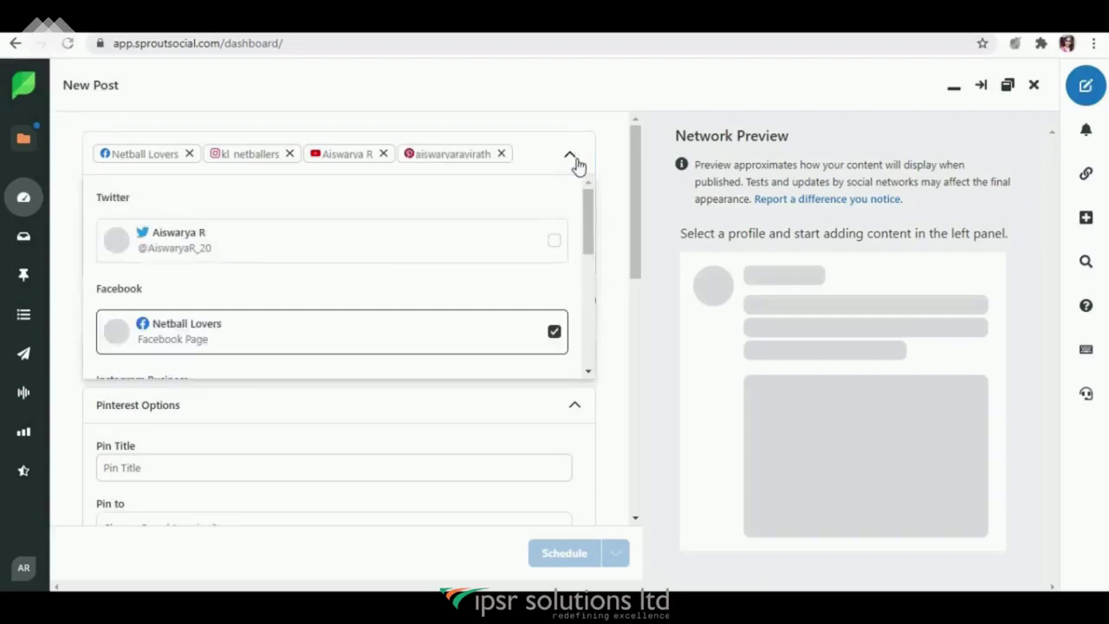
pyautogui.click(555, 243)
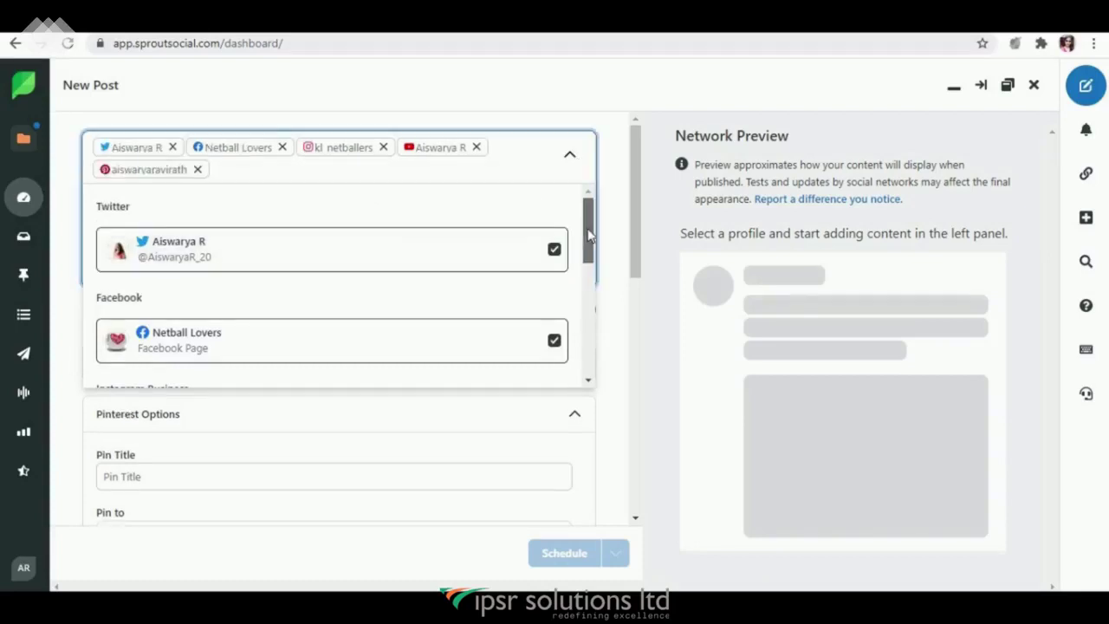
# Step: Remove YouTube, Pinterest and Instagram, leaving only Twitter and Facebook targeted
pyautogui.scroll(-2, 590, 241)
pyautogui.moveTo(592, 251); pyautogui.dragTo(594, 360)
pyautogui.click(553, 271)
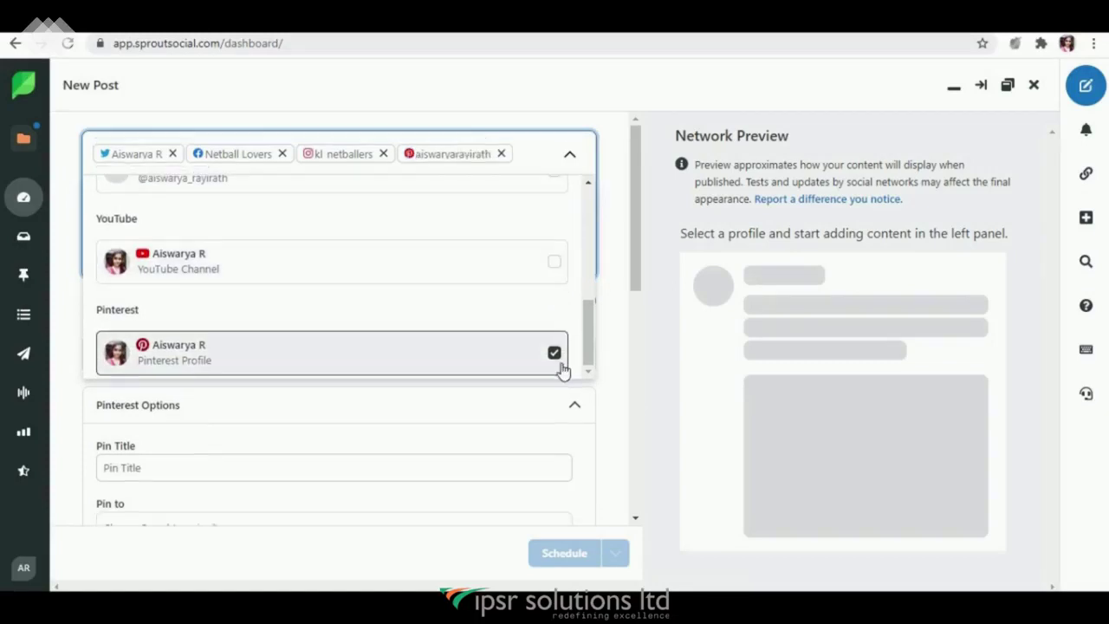
pyautogui.click(554, 355)
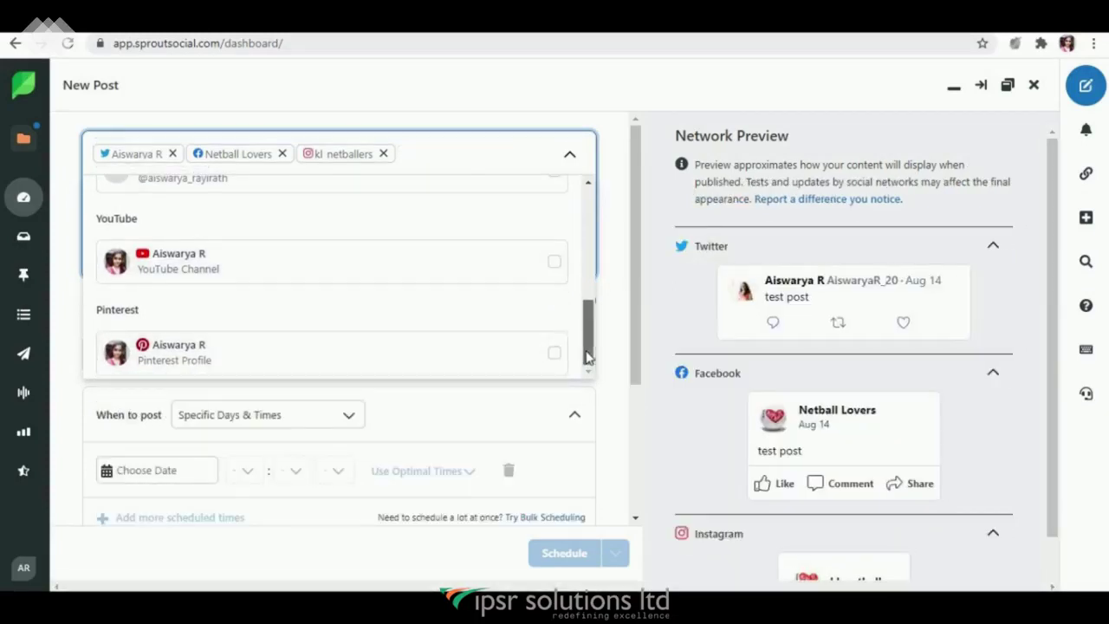
pyautogui.moveTo(586, 356); pyautogui.dragTo(591, 234)
pyautogui.click(555, 343)
pyautogui.click(404, 300)
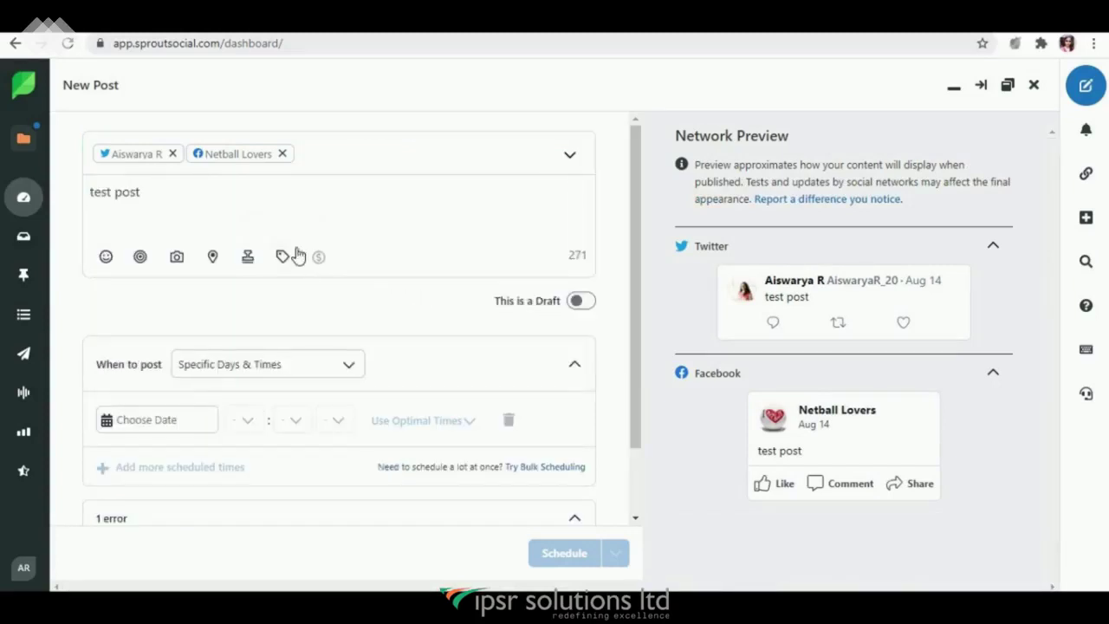
# Step: Restrict the Facebook post's audience to the country India
pyautogui.click(141, 260)
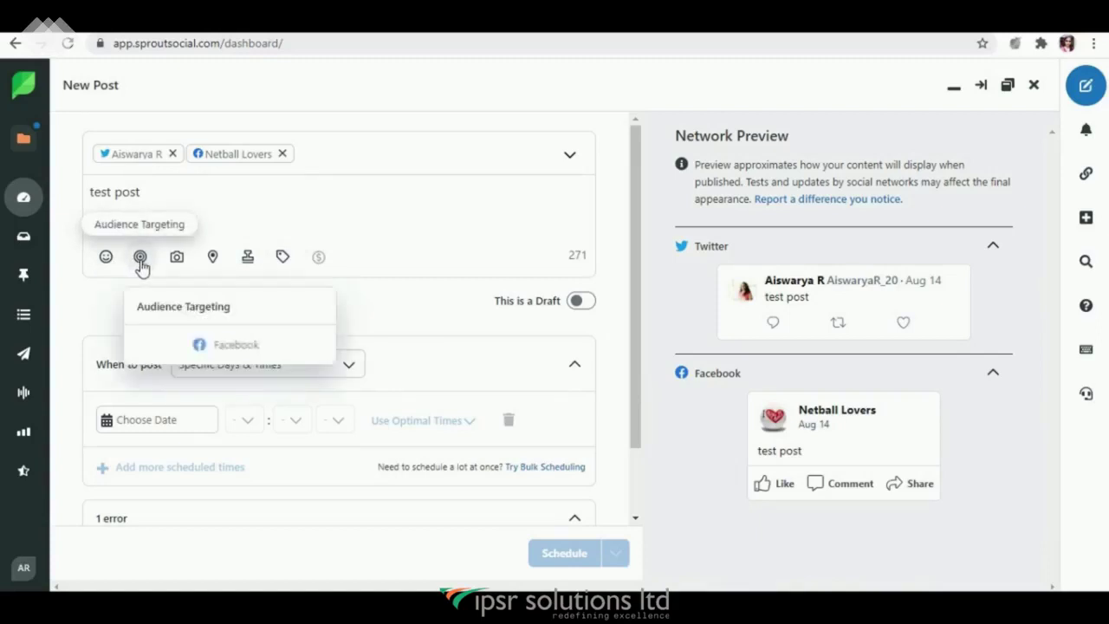
pyautogui.click(164, 348)
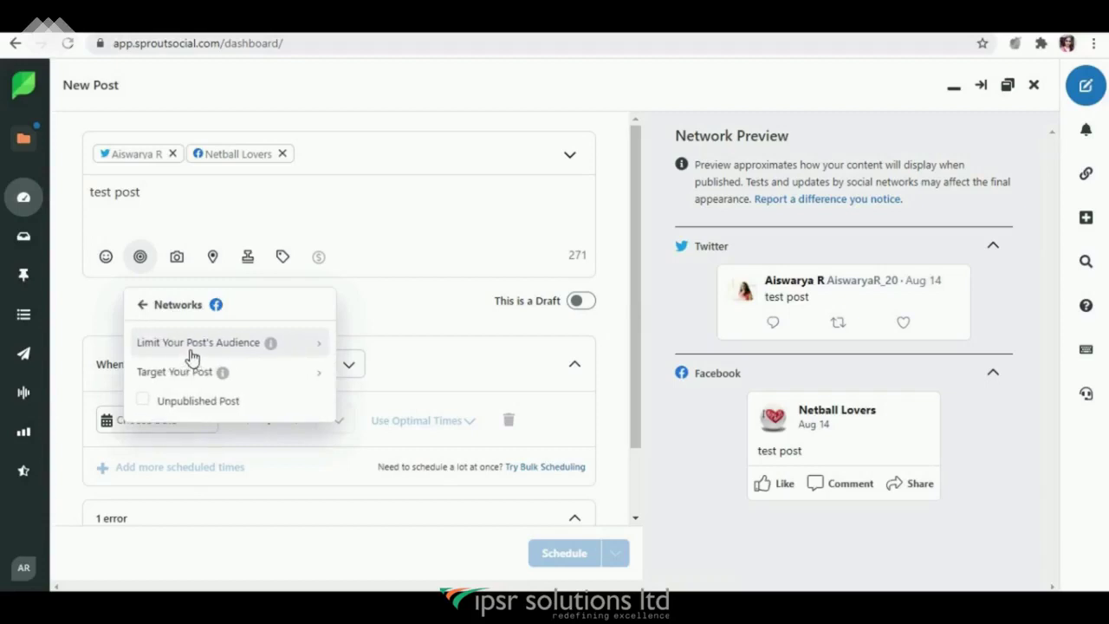
pyautogui.click(192, 347)
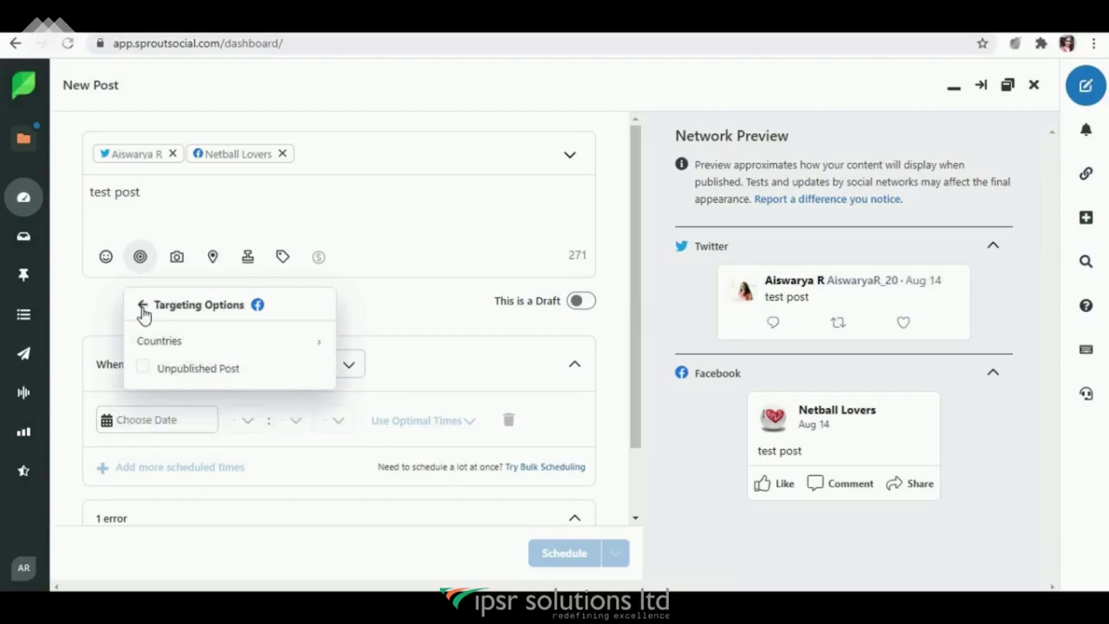
pyautogui.click(164, 341)
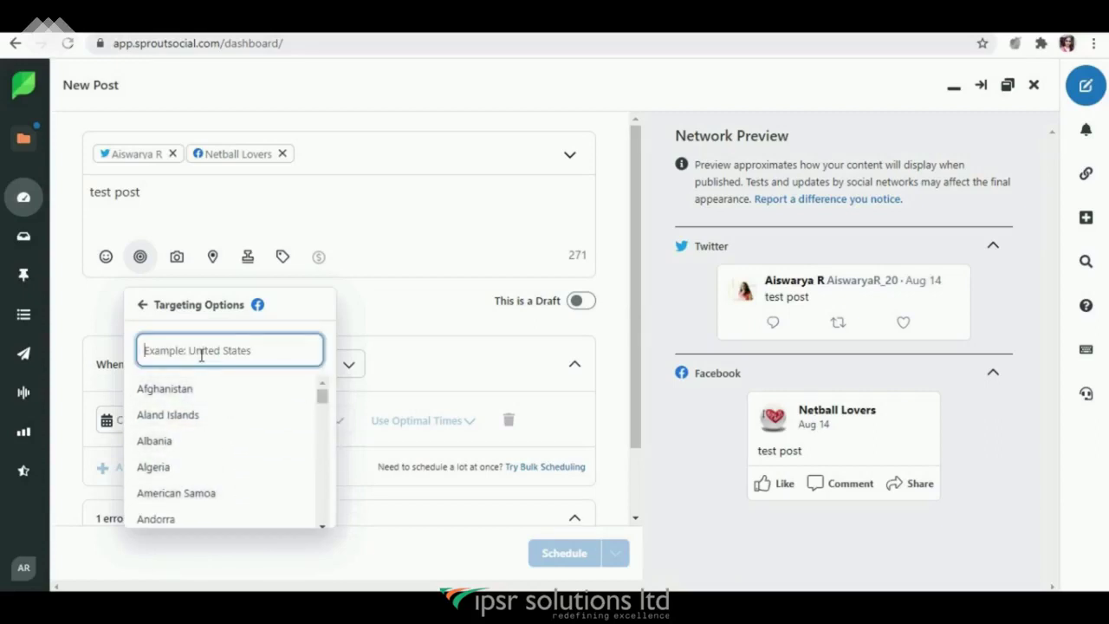
pyautogui.write('india')
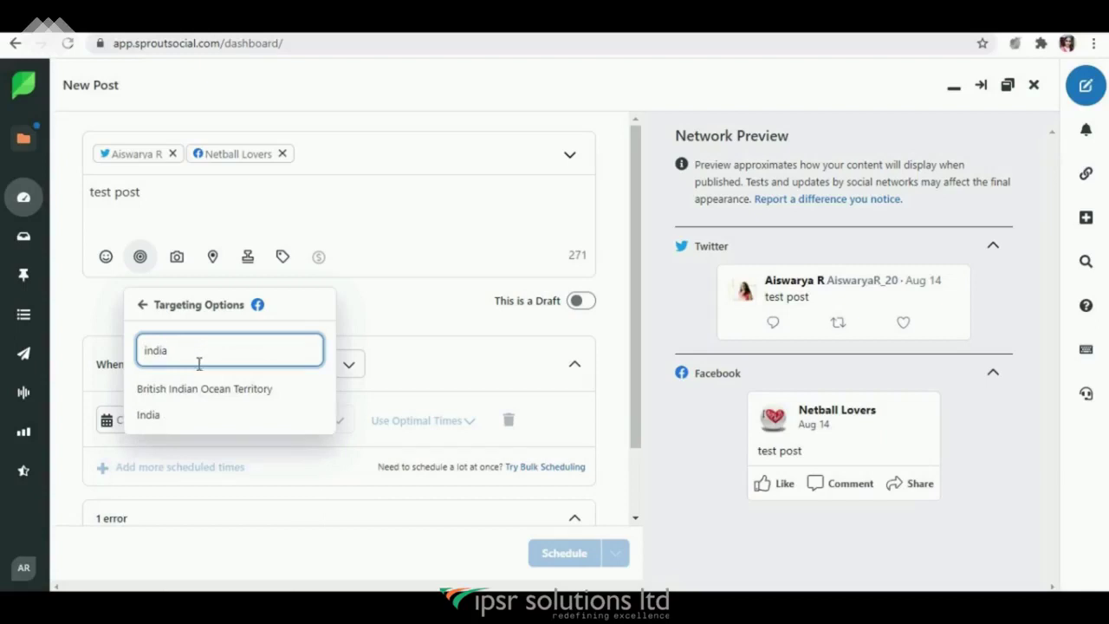
pyautogui.click(185, 413)
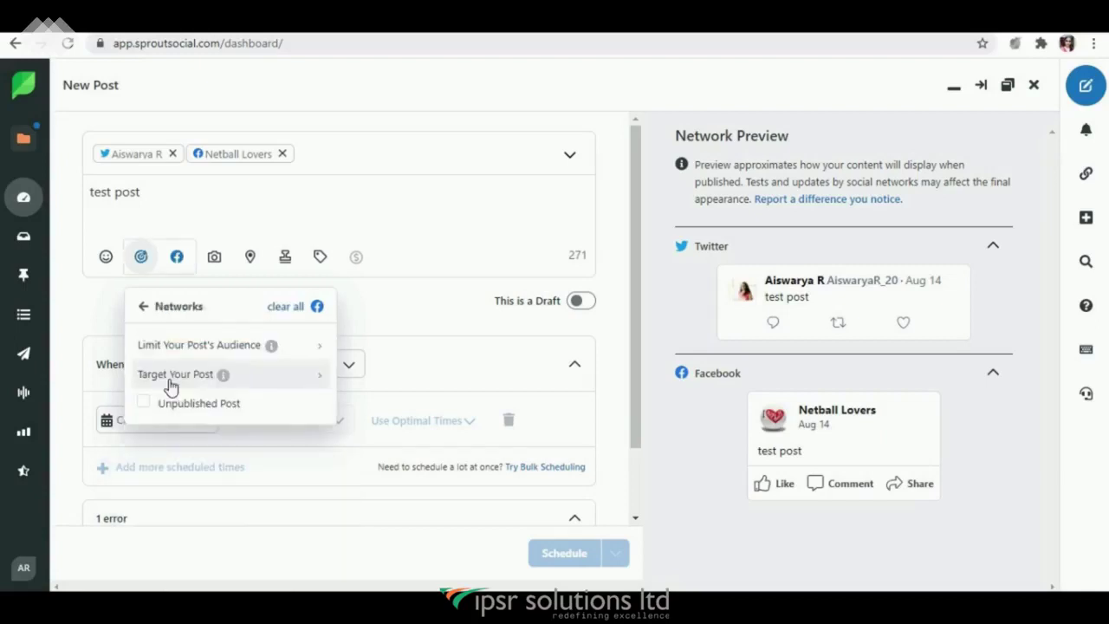
pyautogui.click(170, 383)
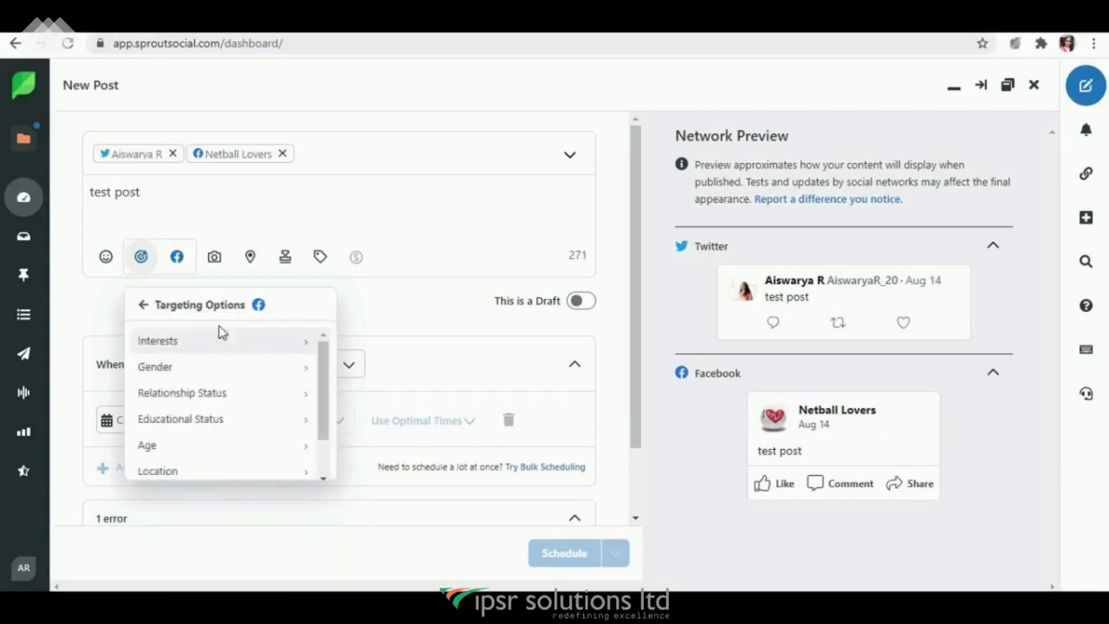
pyautogui.moveTo(320, 392); pyautogui.dragTo(320, 423)
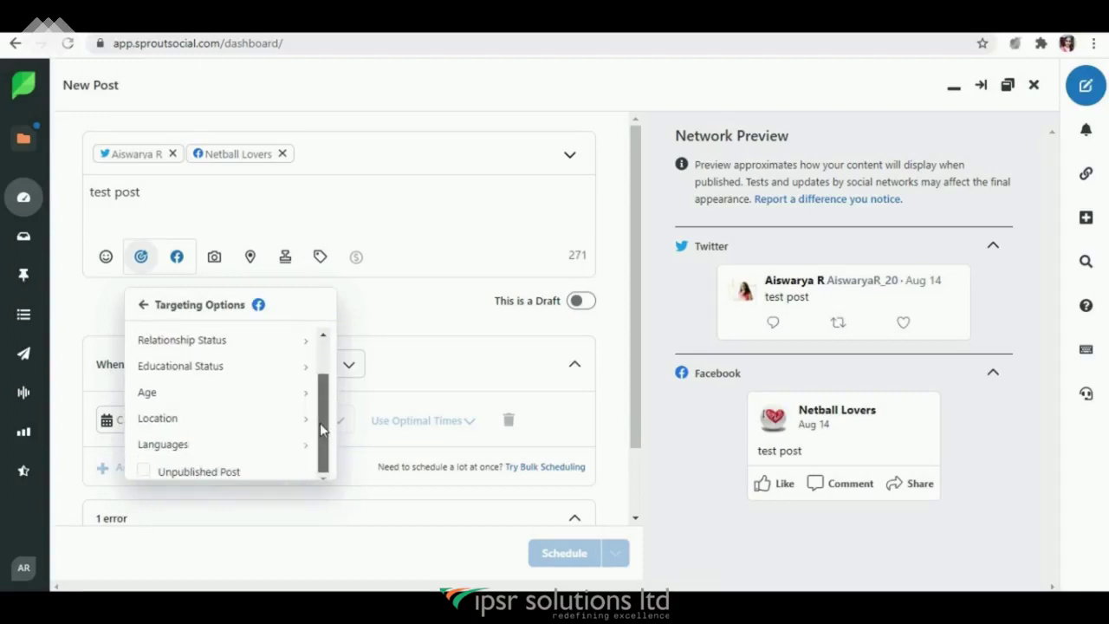
pyautogui.click(140, 305)
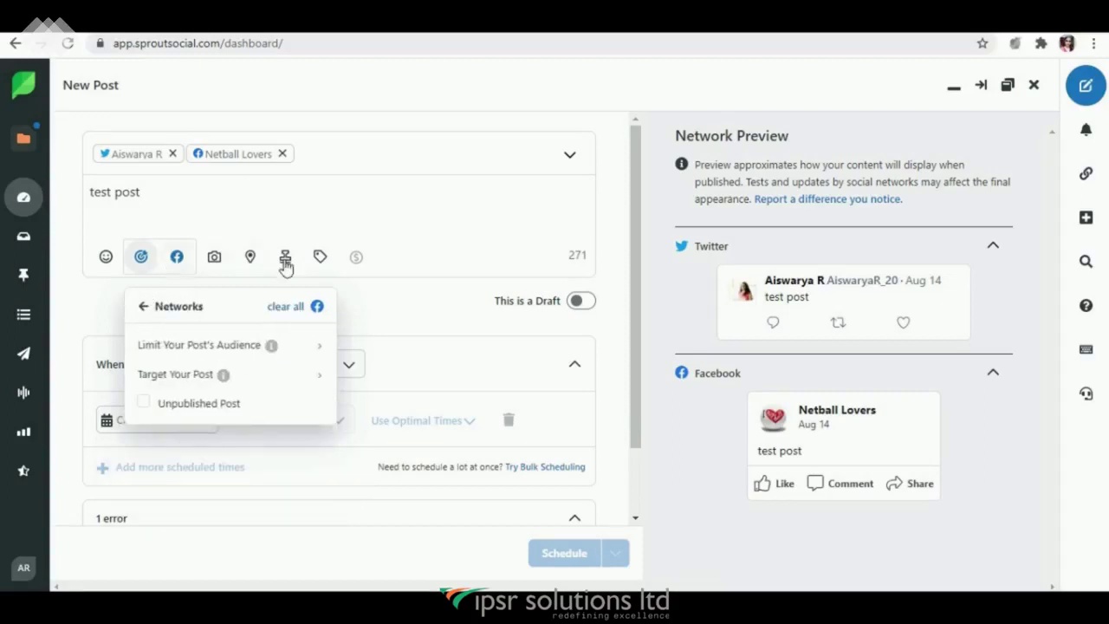
pyautogui.click(139, 263)
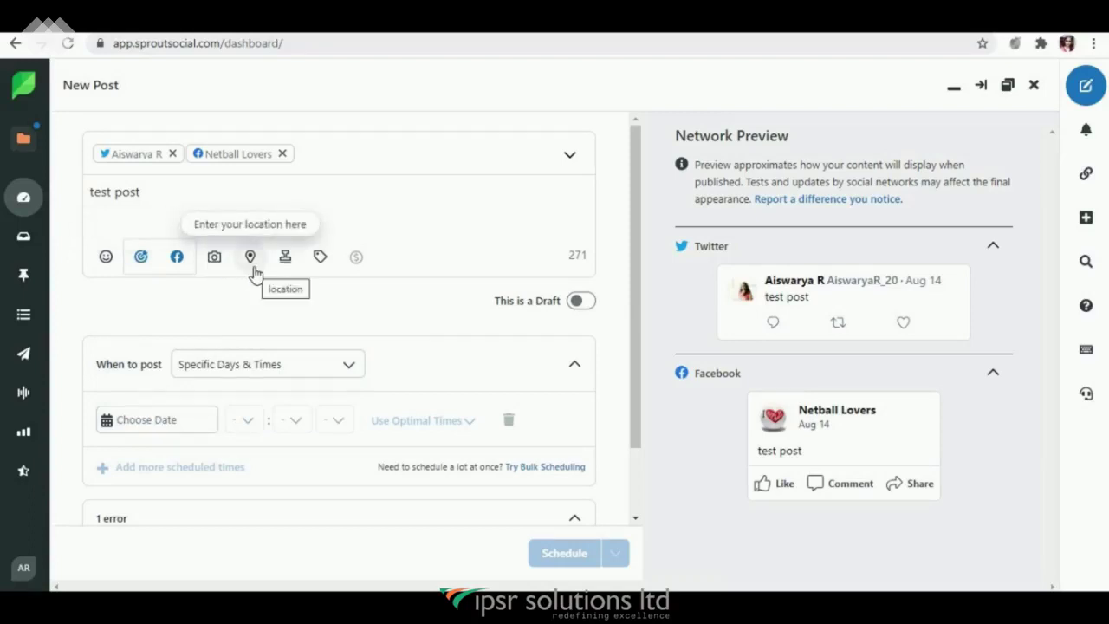
# Step: Apply the 'sports' tag to the test post
pyautogui.click(319, 260)
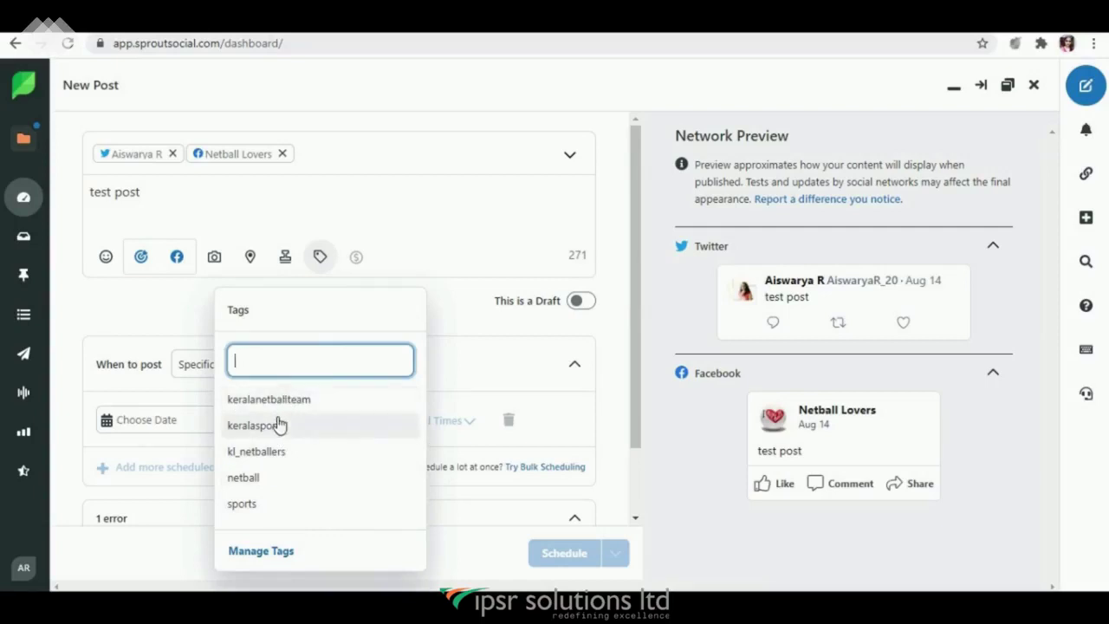
pyautogui.click(255, 503)
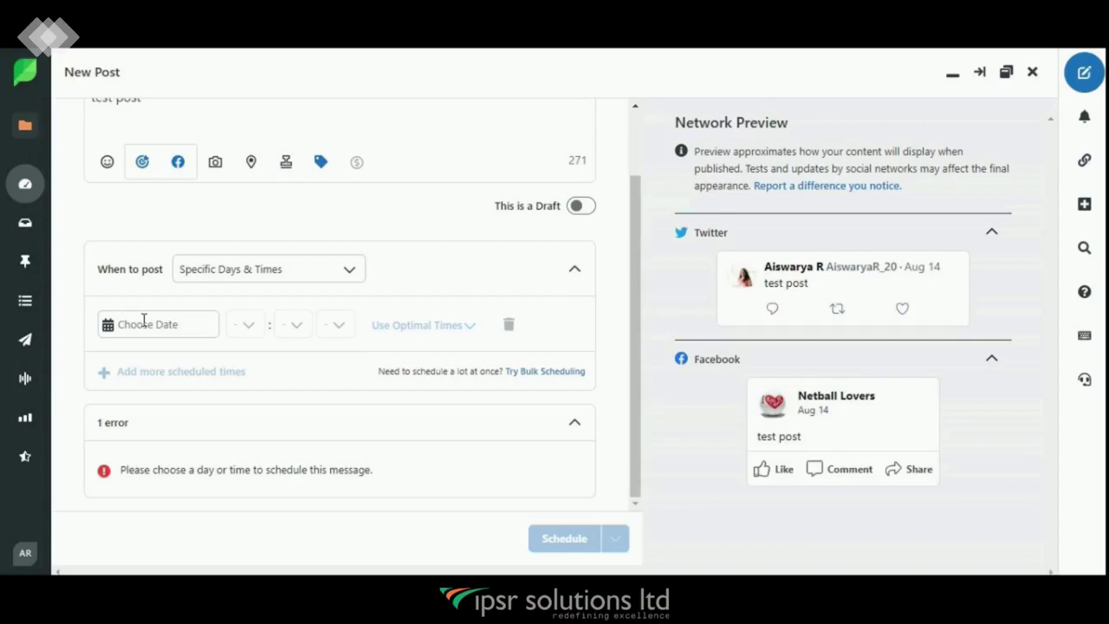
# Step: Set the post date to August 15, 2020 and the optimal send time 12:45 pm
pyautogui.click(144, 322)
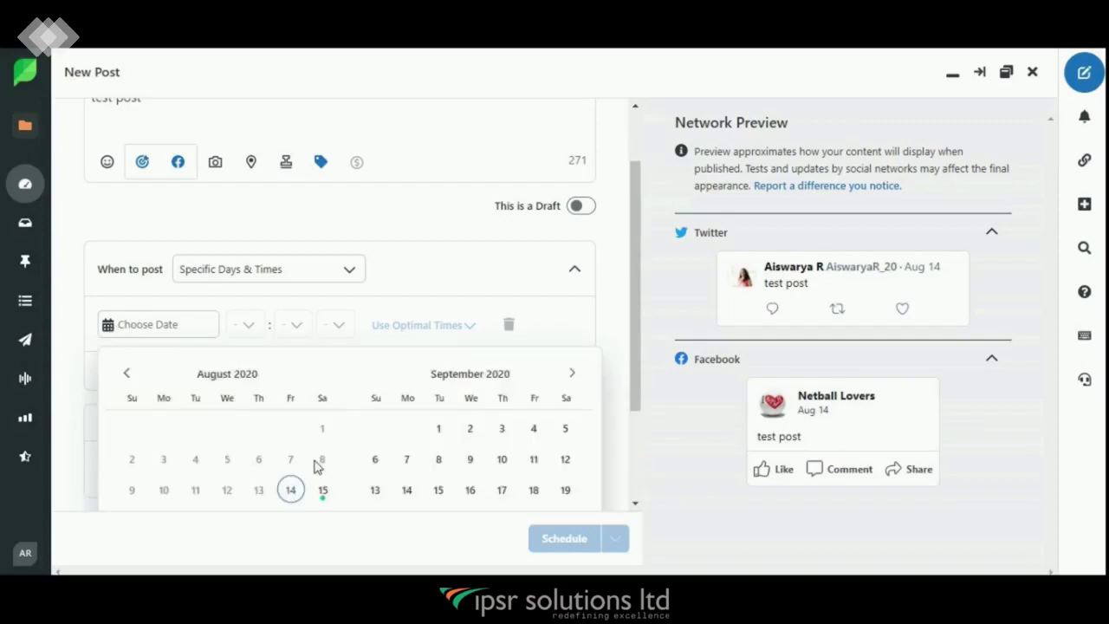
pyautogui.click(324, 492)
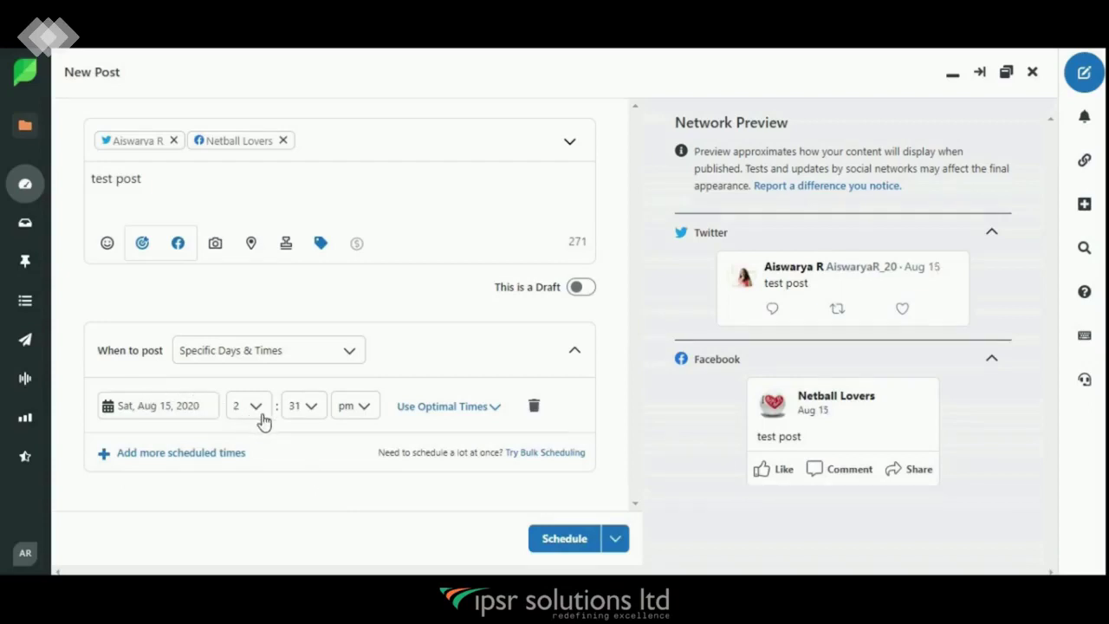
pyautogui.click(431, 407)
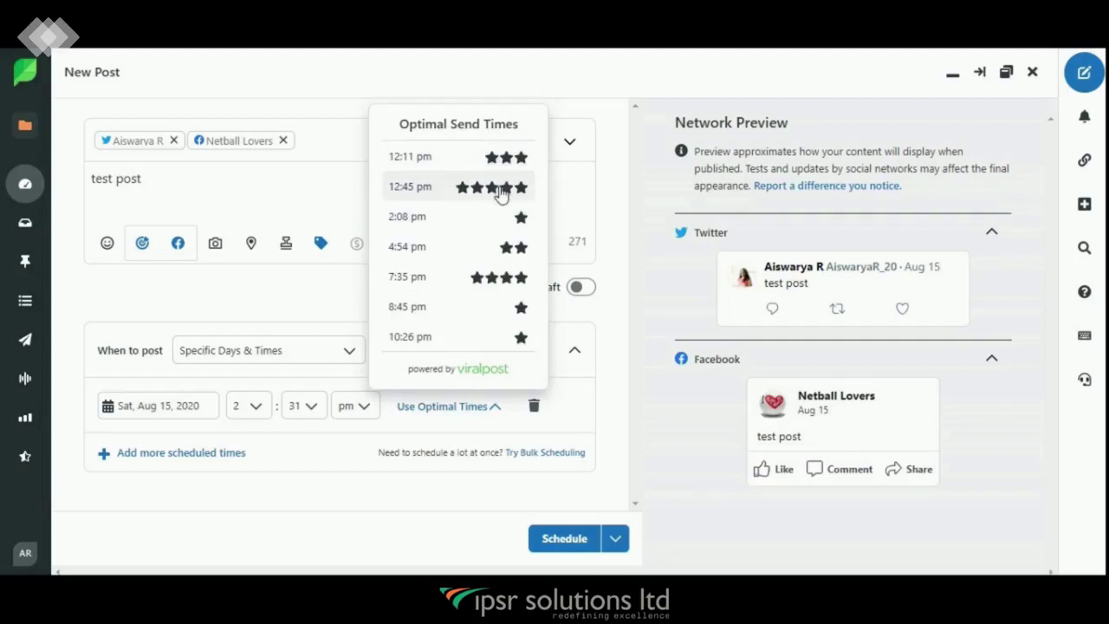
pyautogui.click(500, 189)
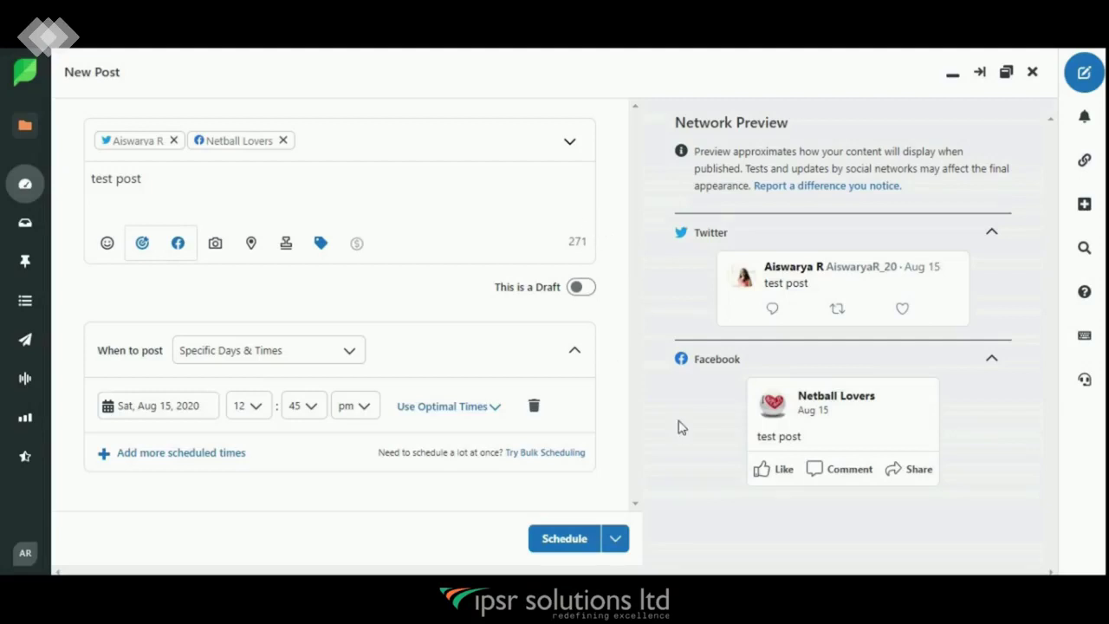
# Step: Schedule the test post and get the 'Message has been scheduled!' confirmation
pyautogui.click(567, 541)
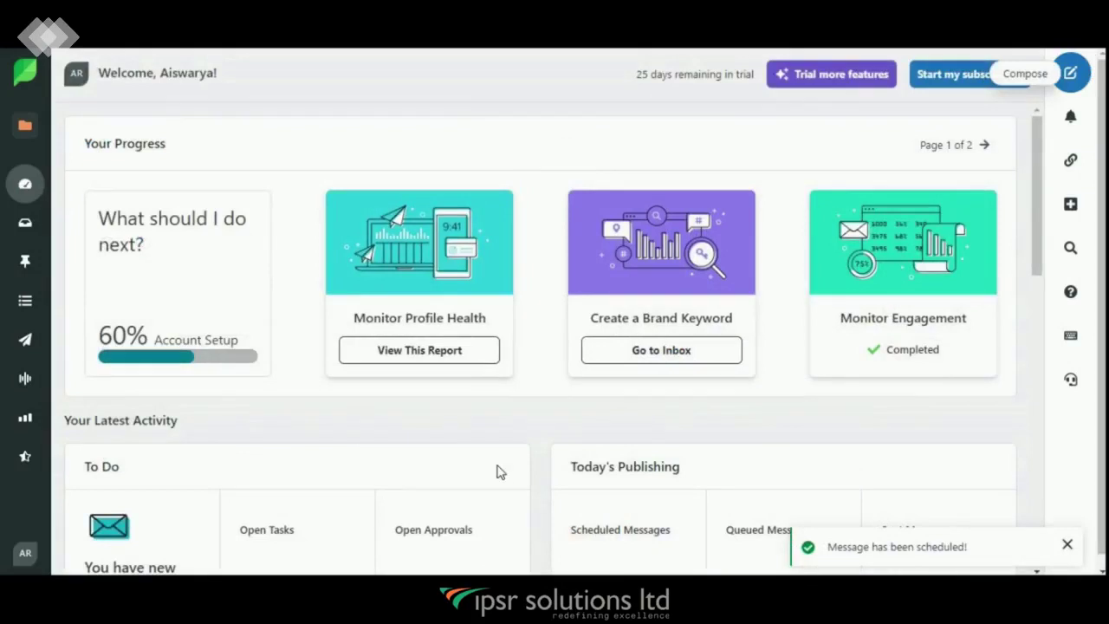
pyautogui.moveTo(25, 186)
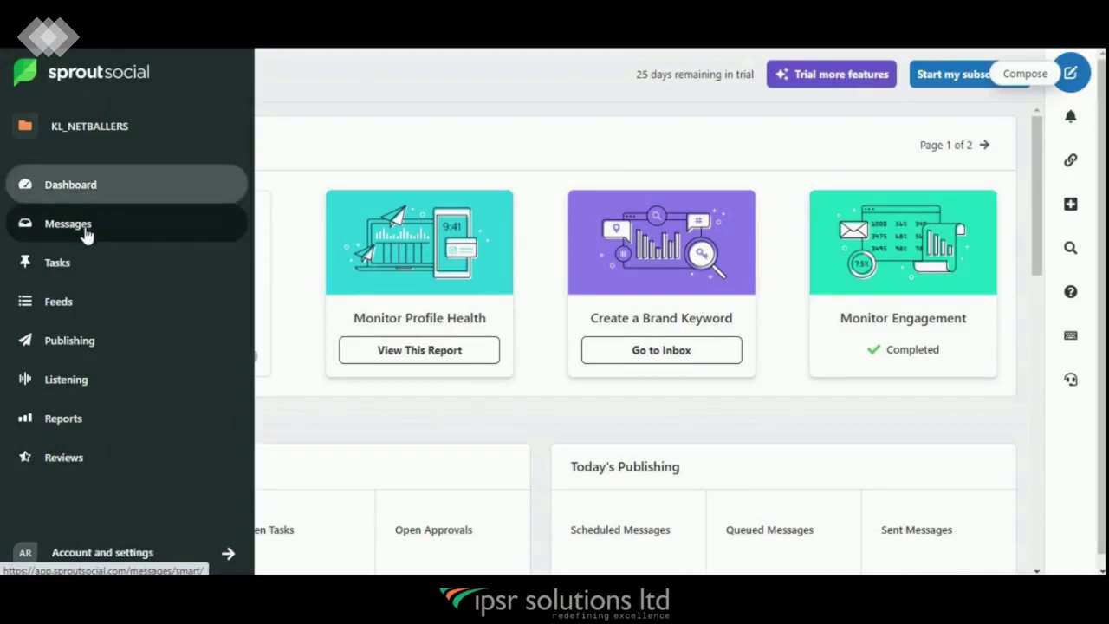
# Step: Browse the Smart Inbox messages, then open the Twitter Feeds page
pyautogui.click(86, 229)
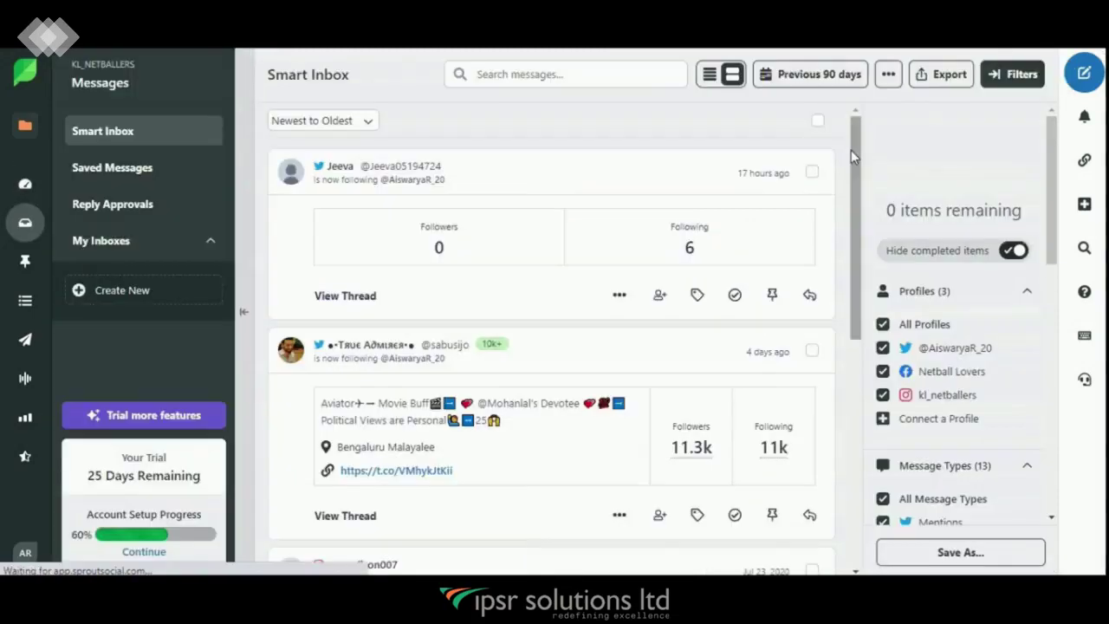
pyautogui.moveTo(851, 150)
pyautogui.mouseDown()
pyautogui.moveTo(839, 384)
pyautogui.moveTo(861, 292)
pyautogui.moveTo(869, 149)
pyautogui.mouseUp()
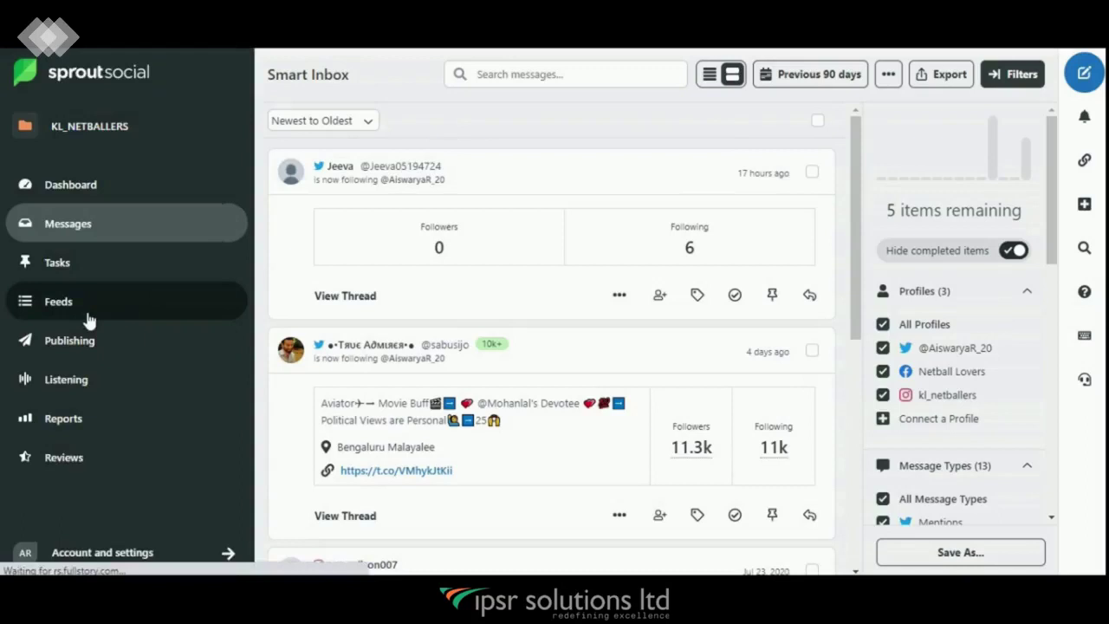
pyautogui.click(87, 316)
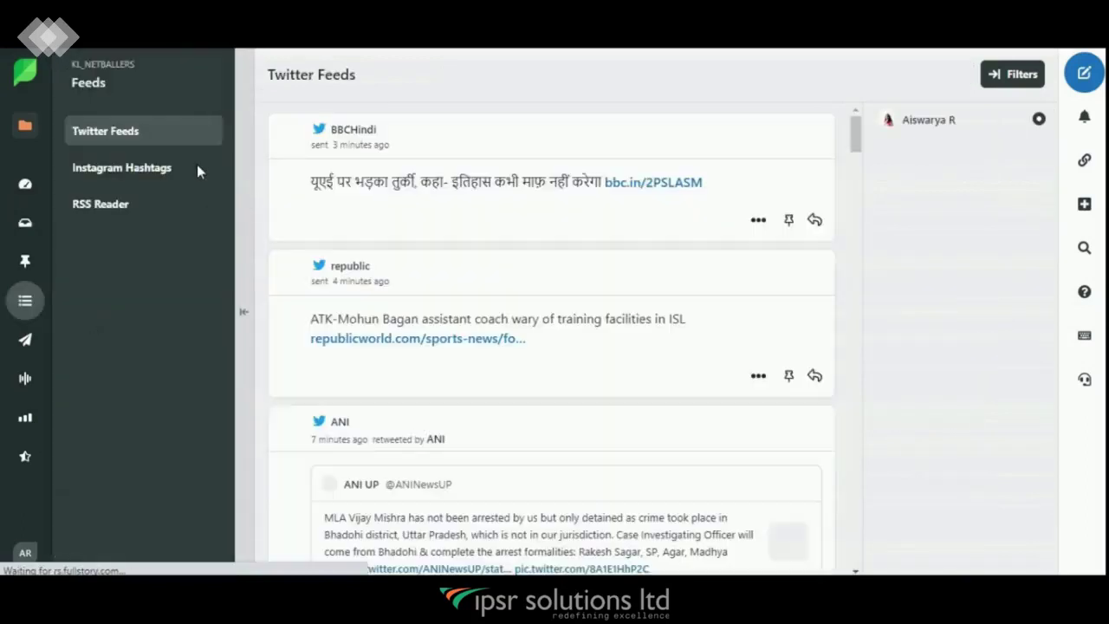
# Step: Add 'india' as a third tracked Instagram hashtag and browse the posts it brings in
pyautogui.click(121, 167)
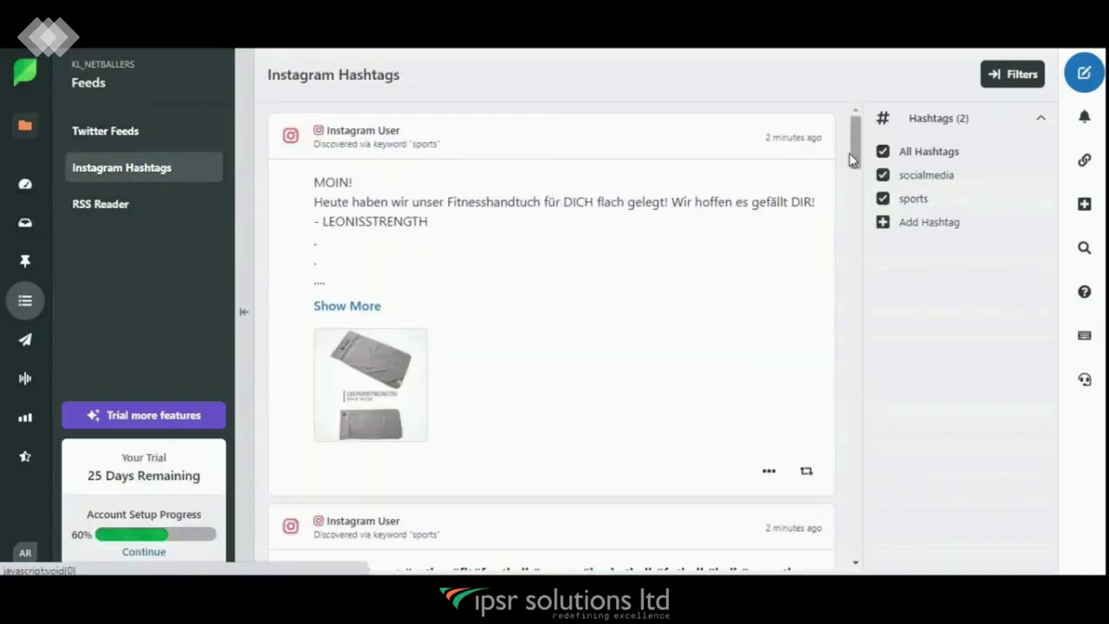
pyautogui.click(908, 230)
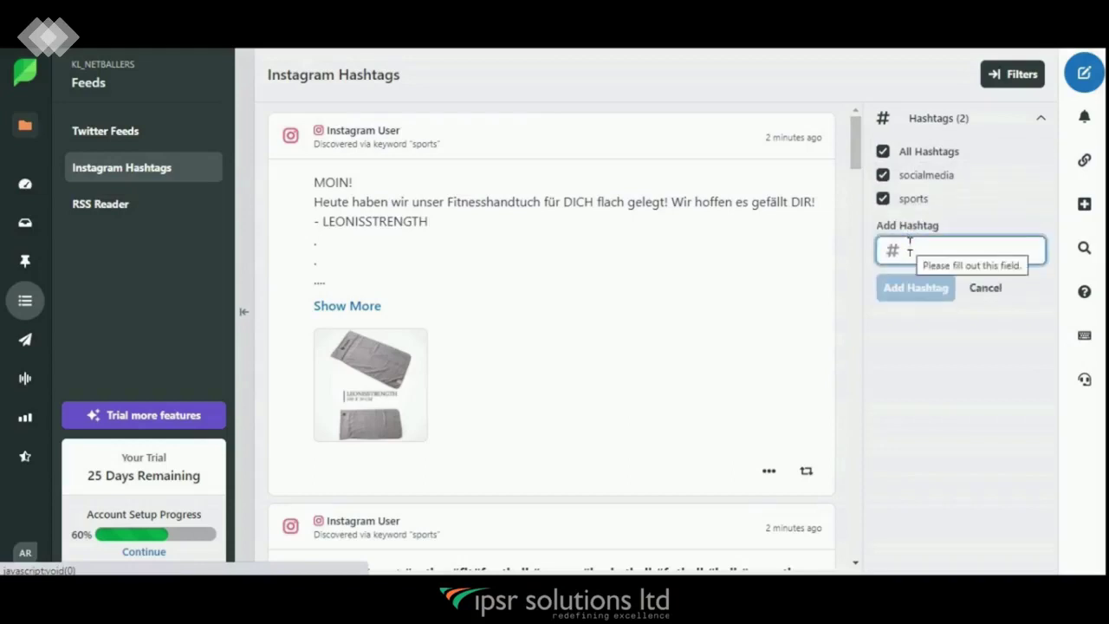
pyautogui.write('india')
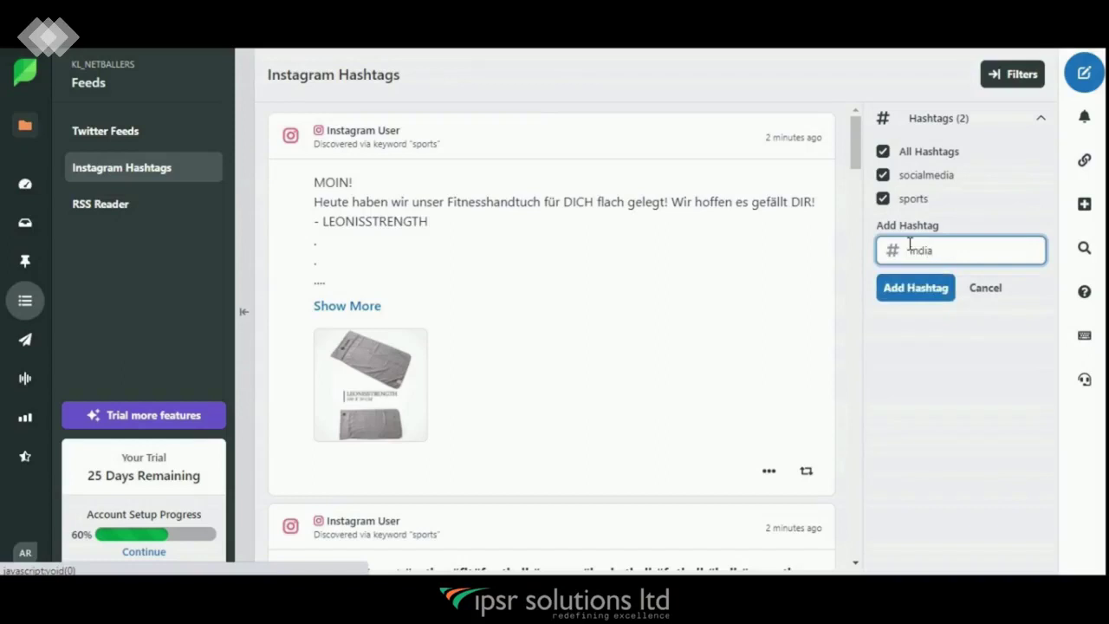
pyautogui.click(916, 288)
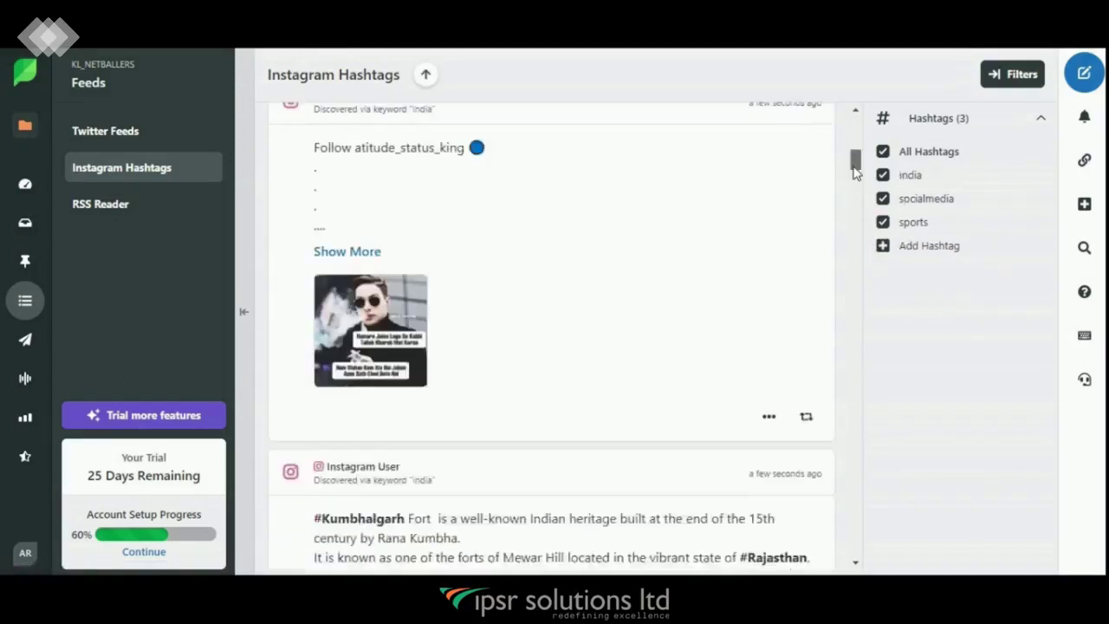
pyautogui.moveTo(853, 171)
pyautogui.mouseDown()
pyautogui.moveTo(857, 215)
pyautogui.moveTo(856, 189)
pyautogui.mouseUp()
# Step: Delete the 12:45 pm test post scheduled for Saturday 15 in the Publishing calendar
pyautogui.moveTo(15, 158)
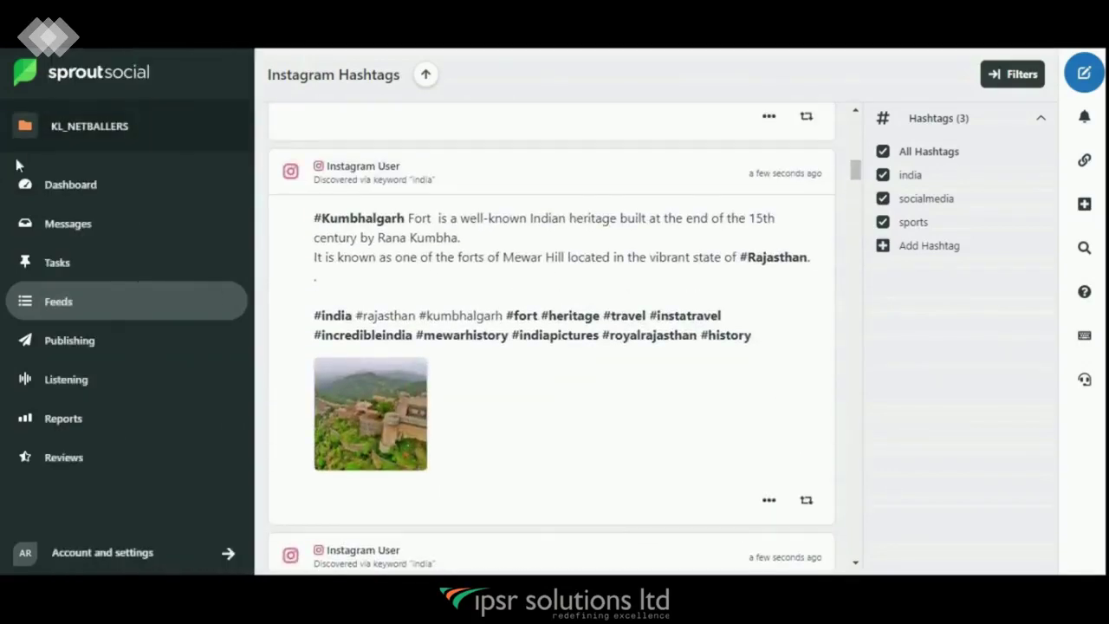
pyautogui.click(98, 357)
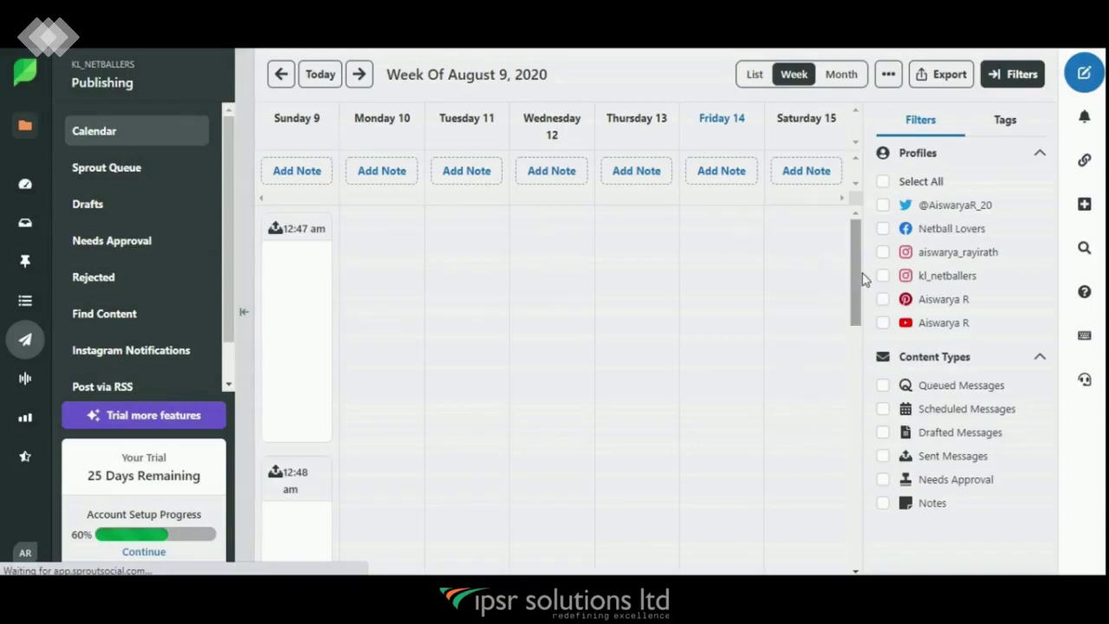
pyautogui.moveTo(863, 279); pyautogui.dragTo(872, 255)
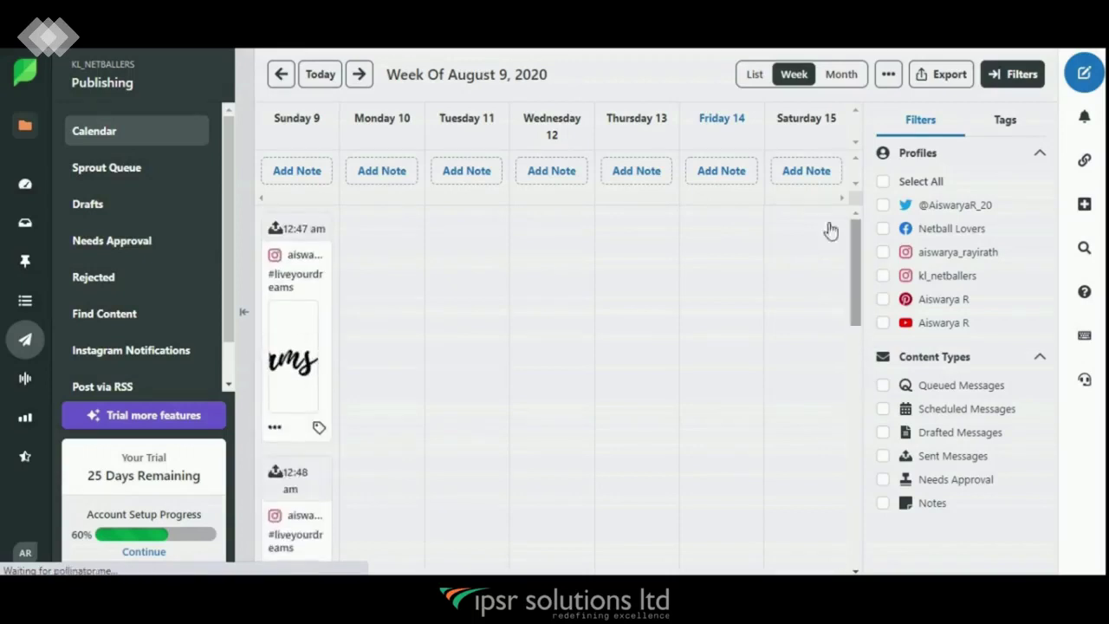
pyautogui.moveTo(858, 252); pyautogui.dragTo(861, 443)
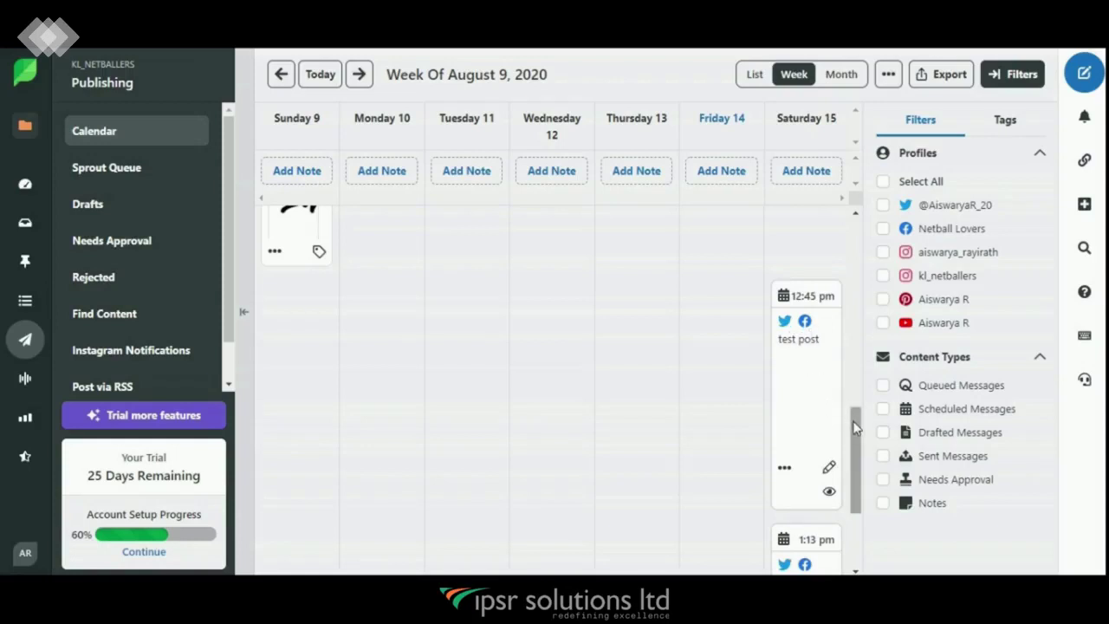
pyautogui.click(782, 470)
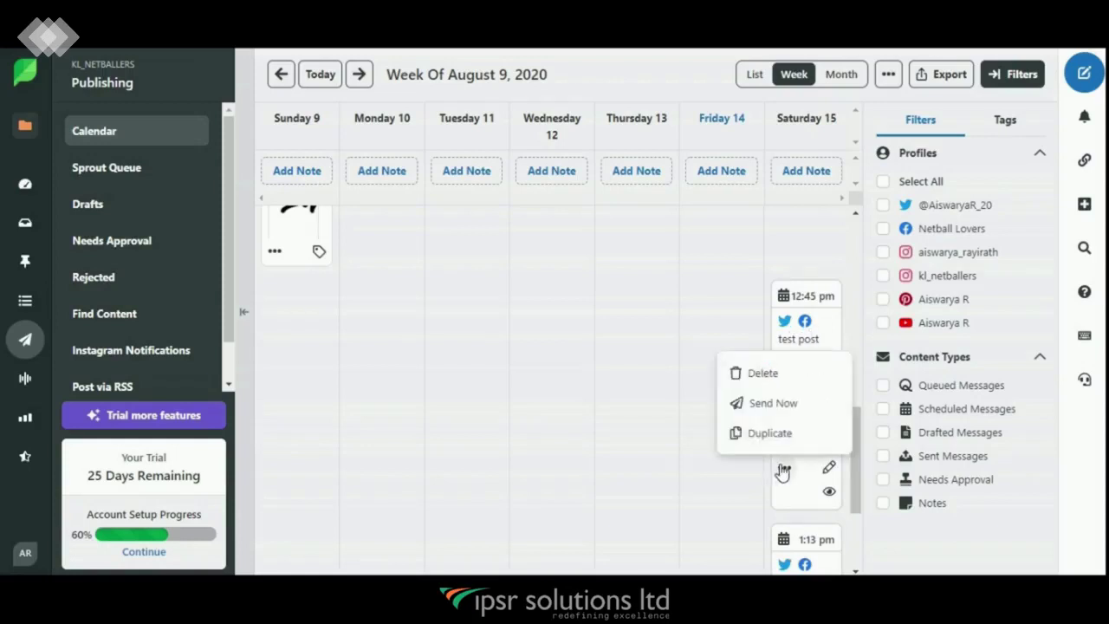
pyautogui.click(774, 381)
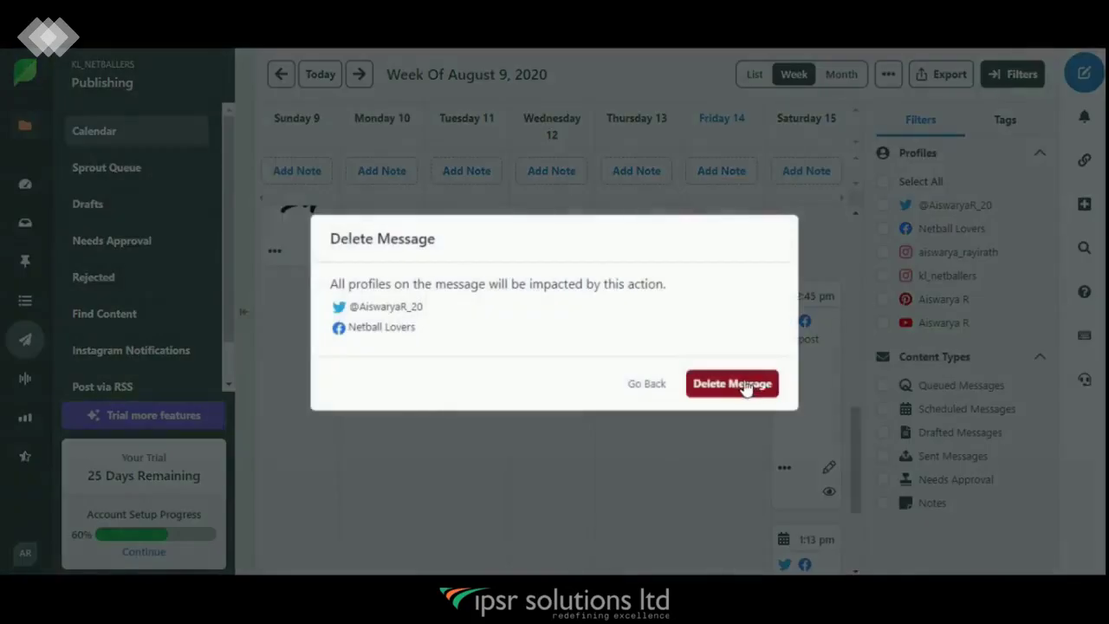
pyautogui.click(747, 386)
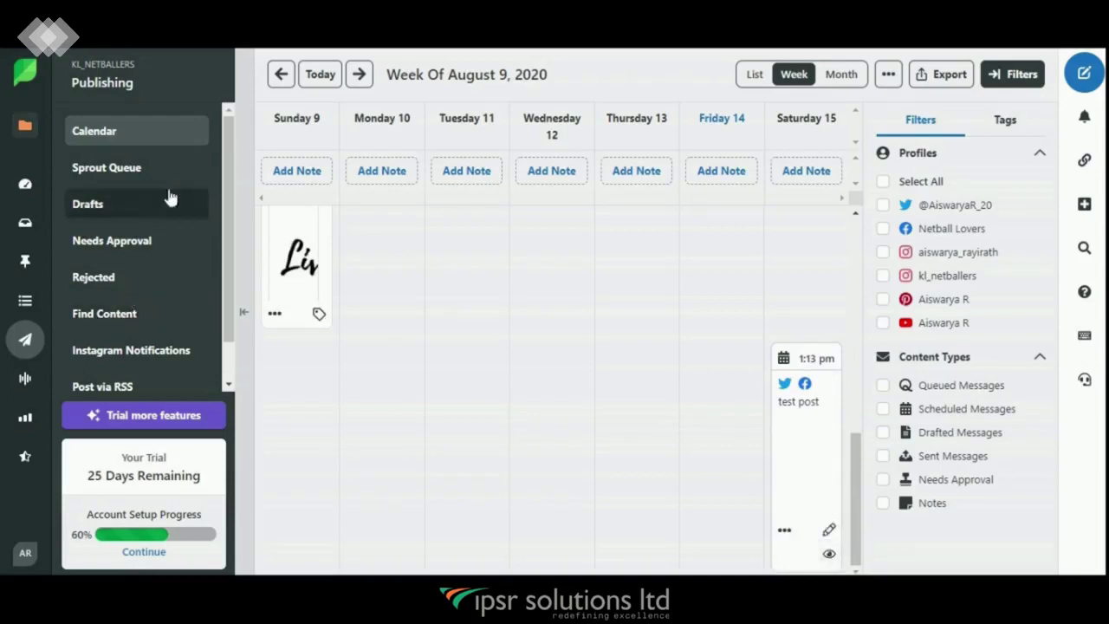
pyautogui.moveTo(227, 195); pyautogui.dragTo(228, 240)
# Step: Search Find Content for the topic 'business' and scroll through the suggested articles
pyautogui.click(128, 273)
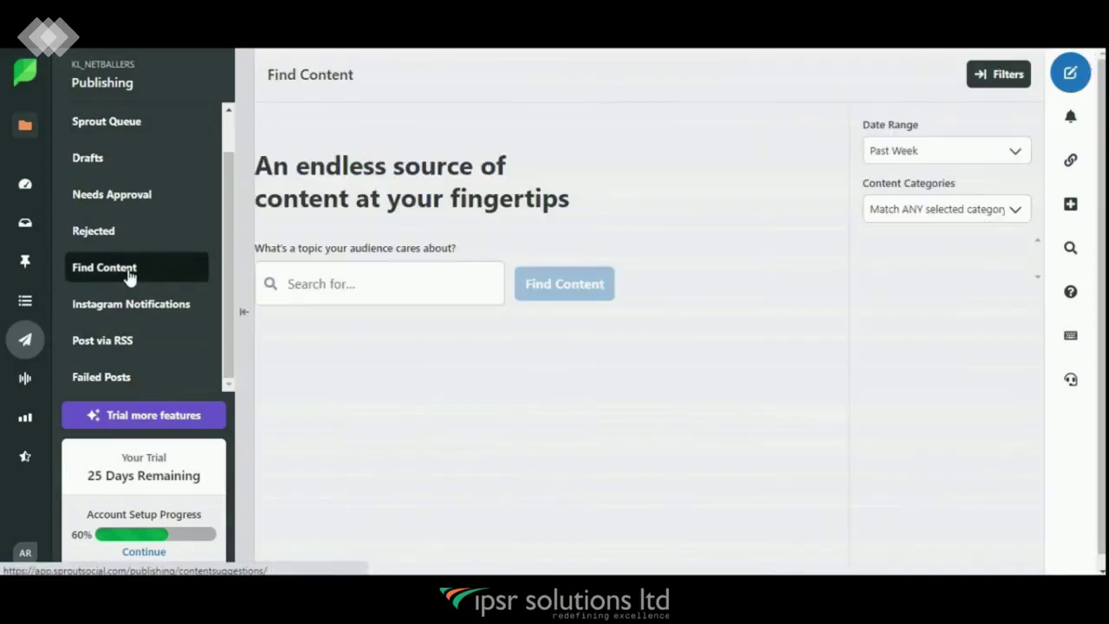
pyautogui.click(374, 288)
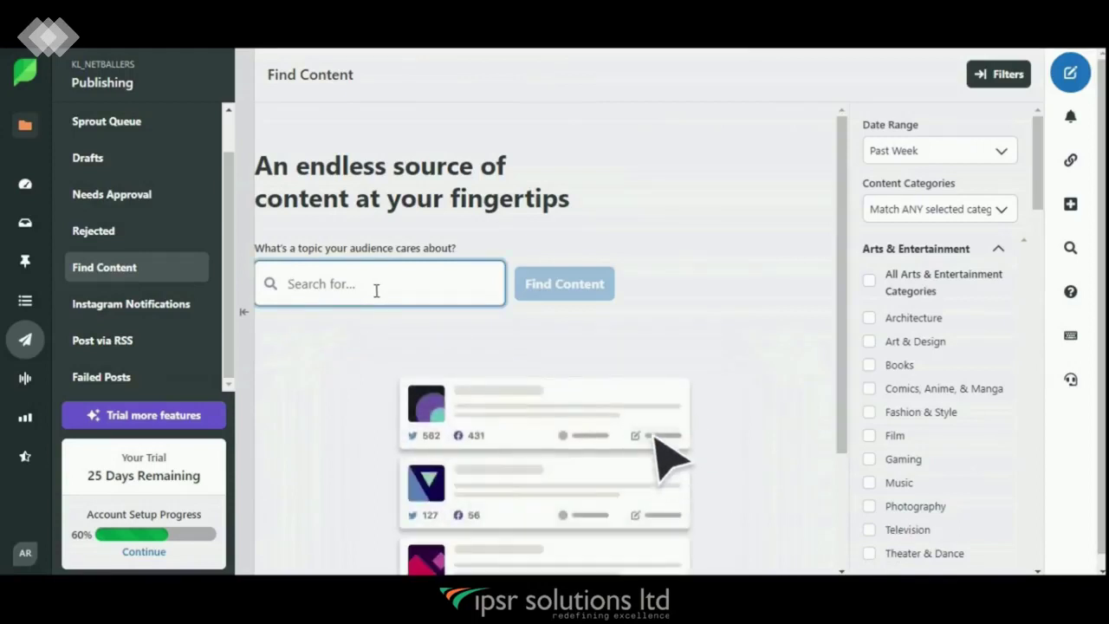
pyautogui.write('business')
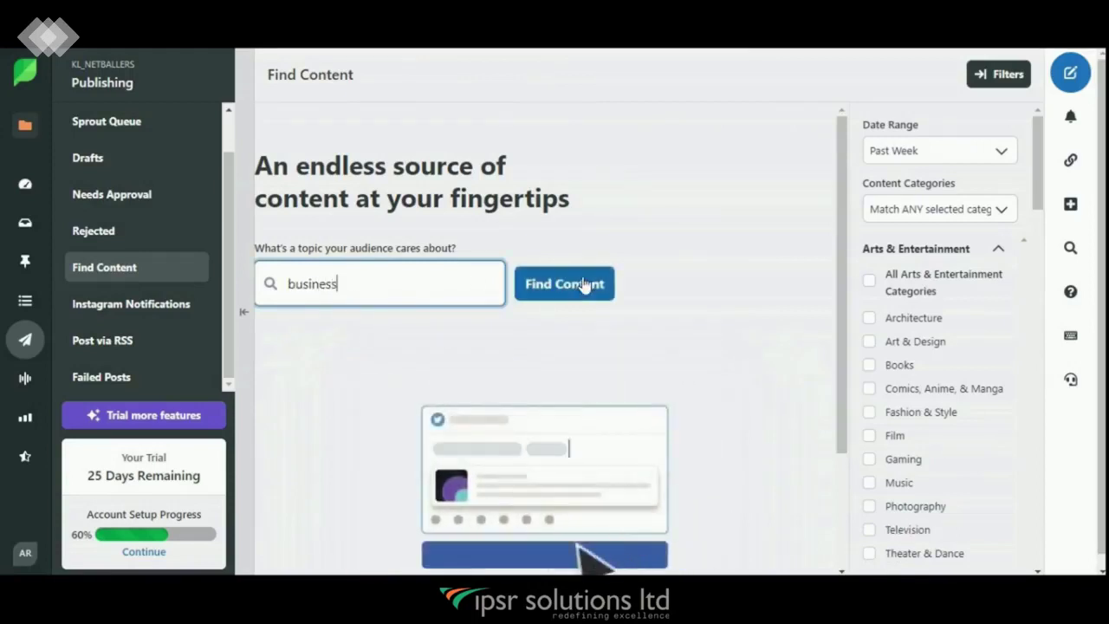
pyautogui.click(583, 284)
pyautogui.moveTo(838, 210); pyautogui.dragTo(838, 138)
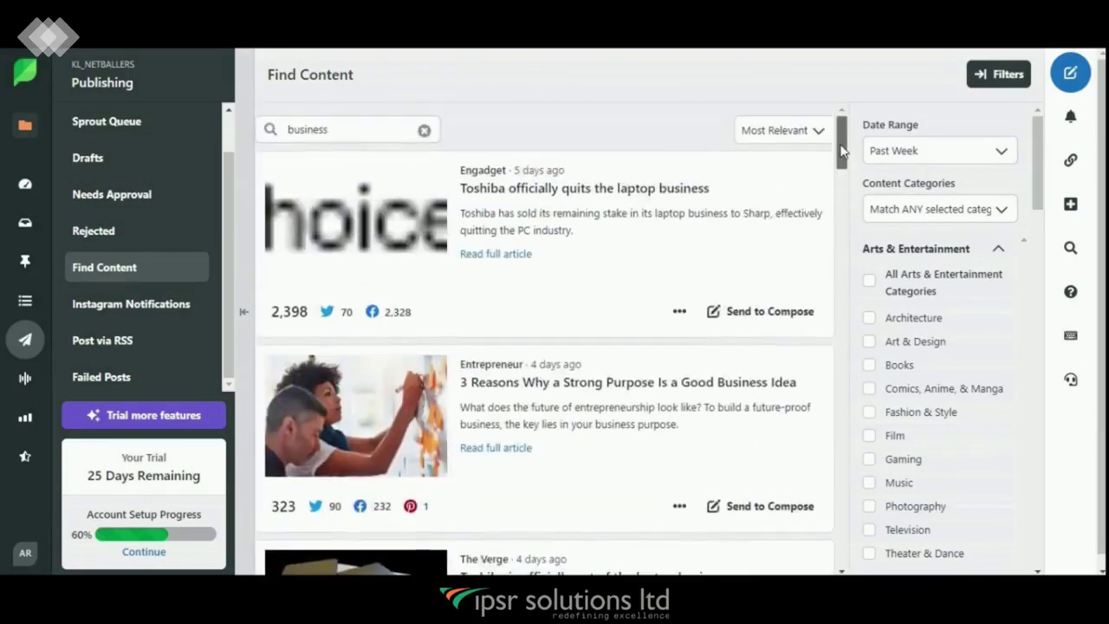
pyautogui.click(199, 264)
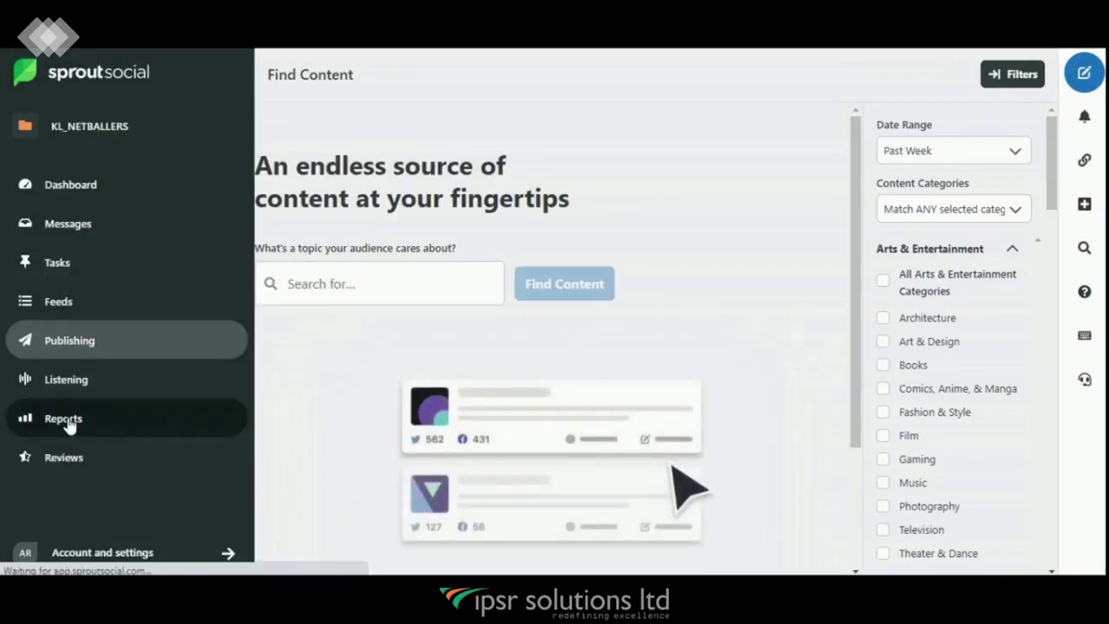
# Step: Open the Instagram Performance report and scroll through impressions, follower growth, top posts and hashtags
pyautogui.click(70, 423)
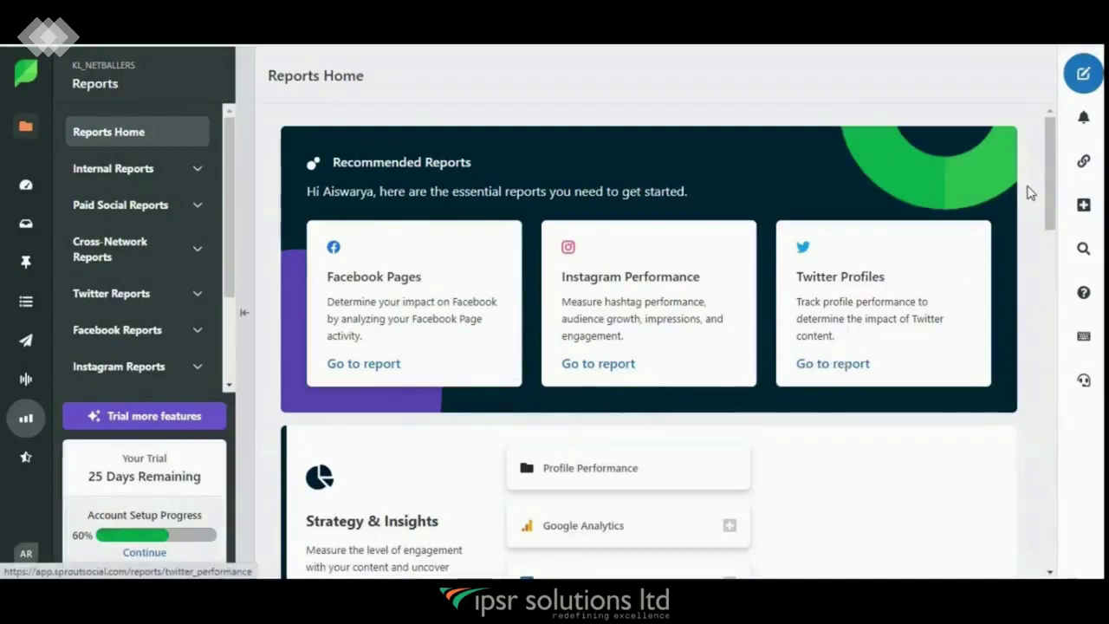
pyautogui.moveTo(1045, 187)
pyautogui.mouseDown()
pyautogui.moveTo(1069, 503)
pyautogui.moveTo(1058, 192)
pyautogui.mouseUp()
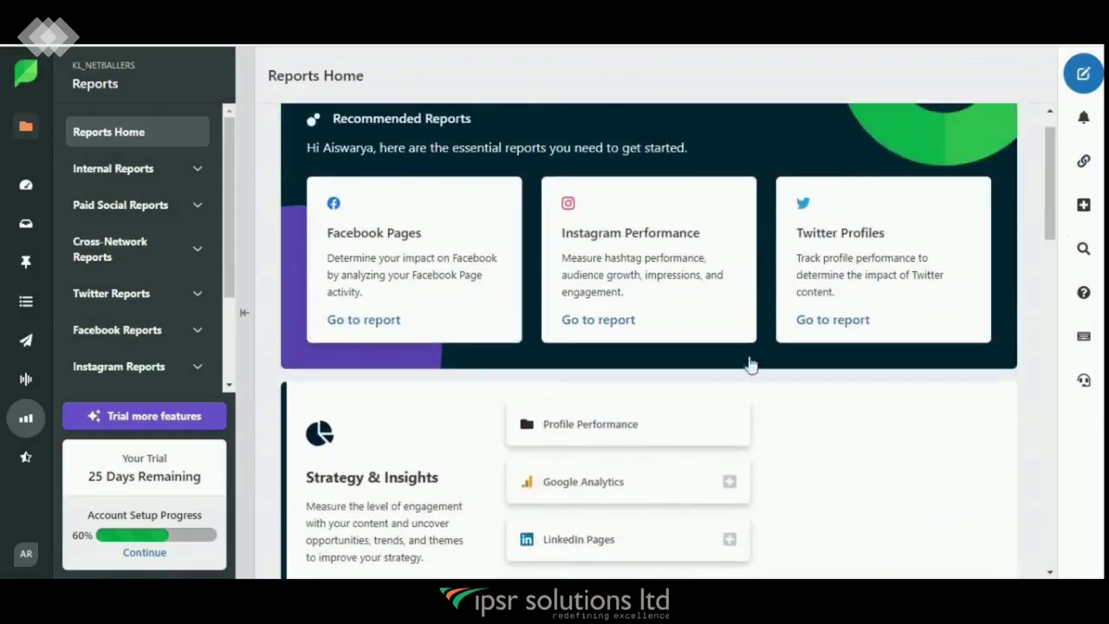
pyautogui.click(600, 328)
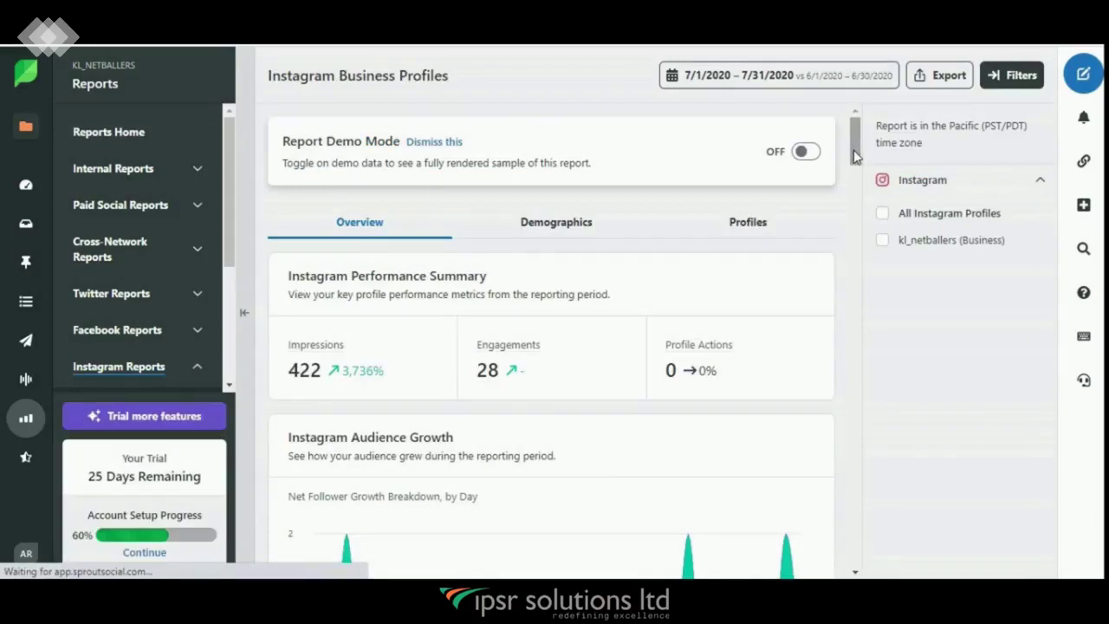
pyautogui.scroll(-1, 854, 161)
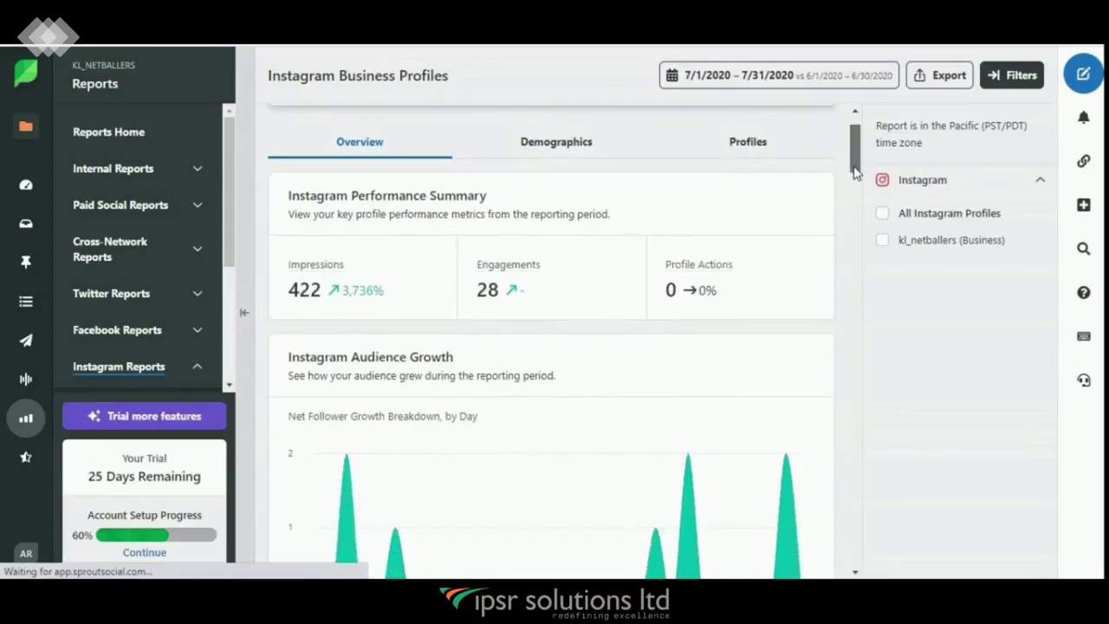
pyautogui.scroll(-1, 854, 173)
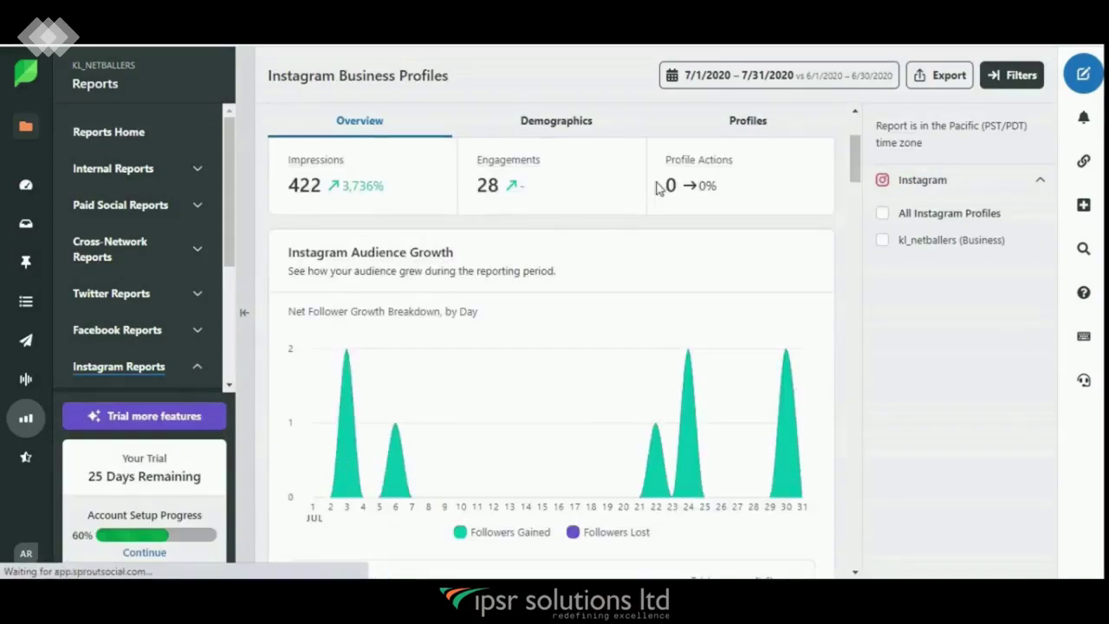
pyautogui.moveTo(853, 173); pyautogui.dragTo(855, 286)
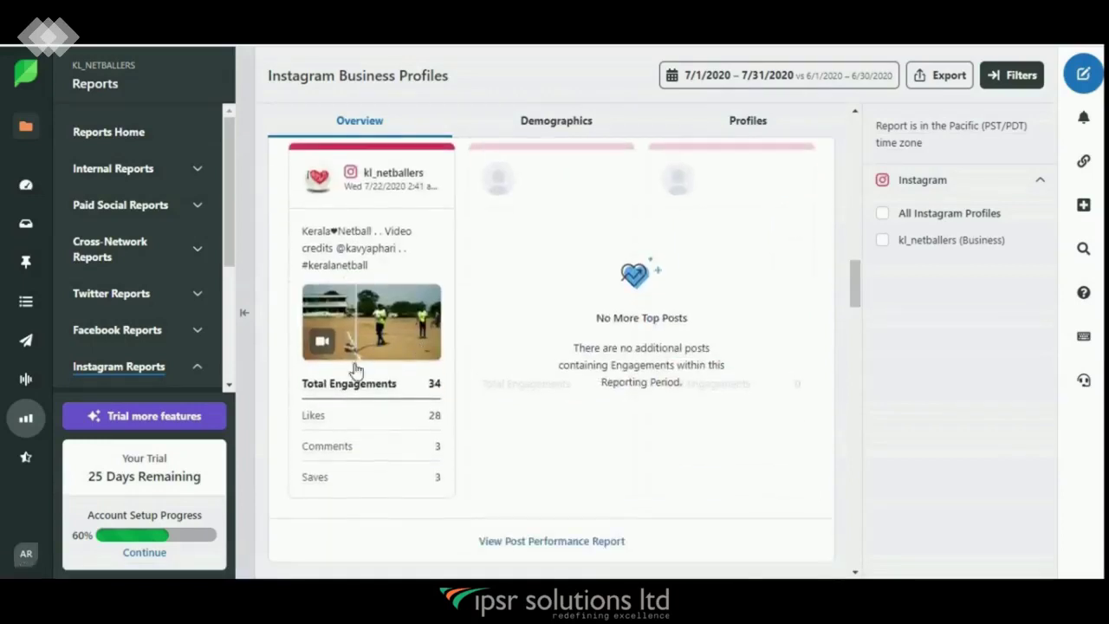
pyautogui.moveTo(855, 286); pyautogui.dragTo(864, 345)
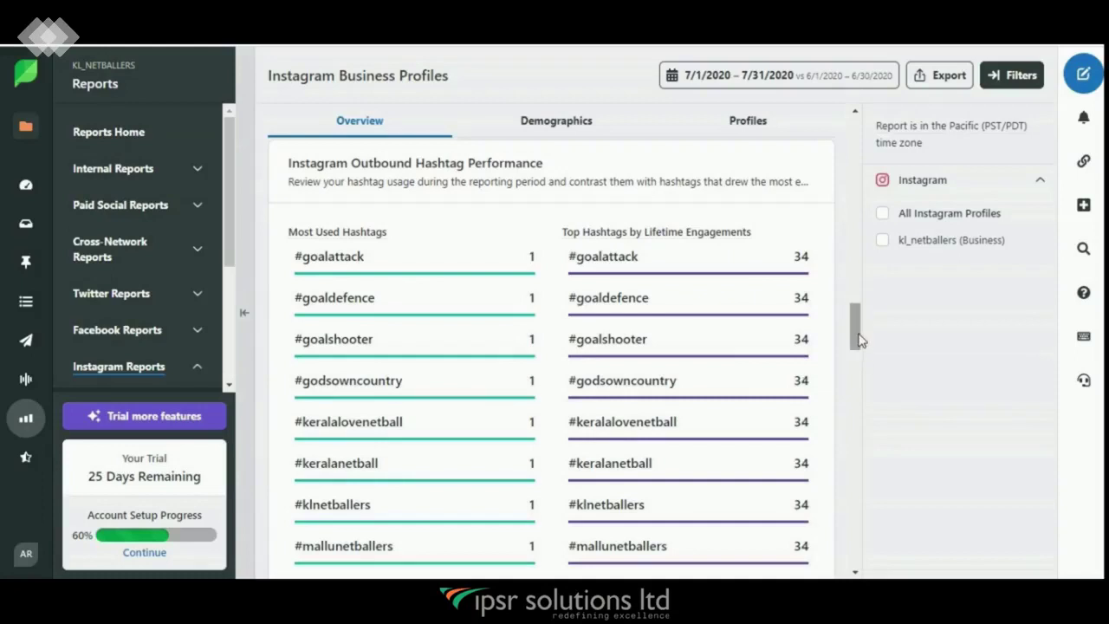
pyautogui.moveTo(861, 340); pyautogui.dragTo(861, 381)
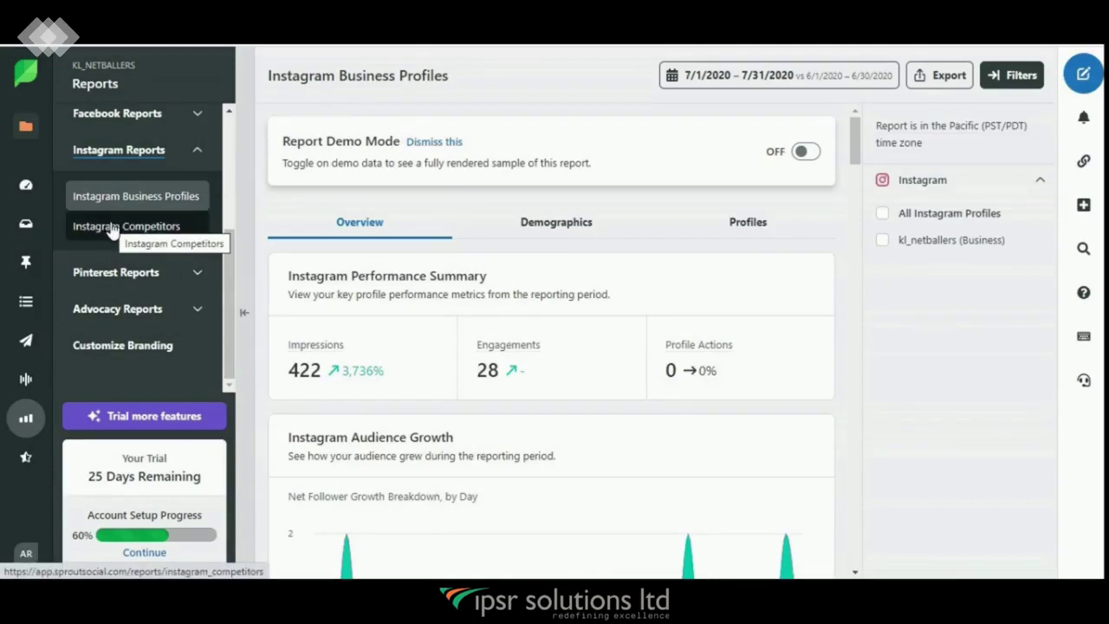
# Step: Review the Instagram Competitors report against sweetgreen and sproutsocial, then return to the Dashboard
pyautogui.click(111, 227)
pyautogui.moveTo(852, 183); pyautogui.dragTo(860, 217)
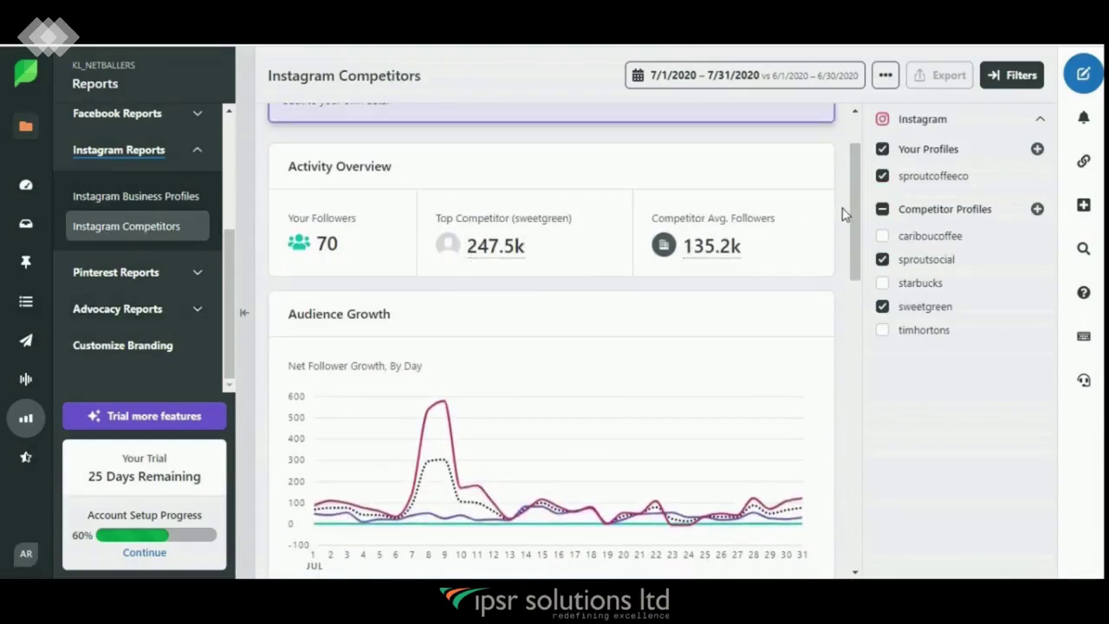
pyautogui.moveTo(858, 216); pyautogui.dragTo(856, 274)
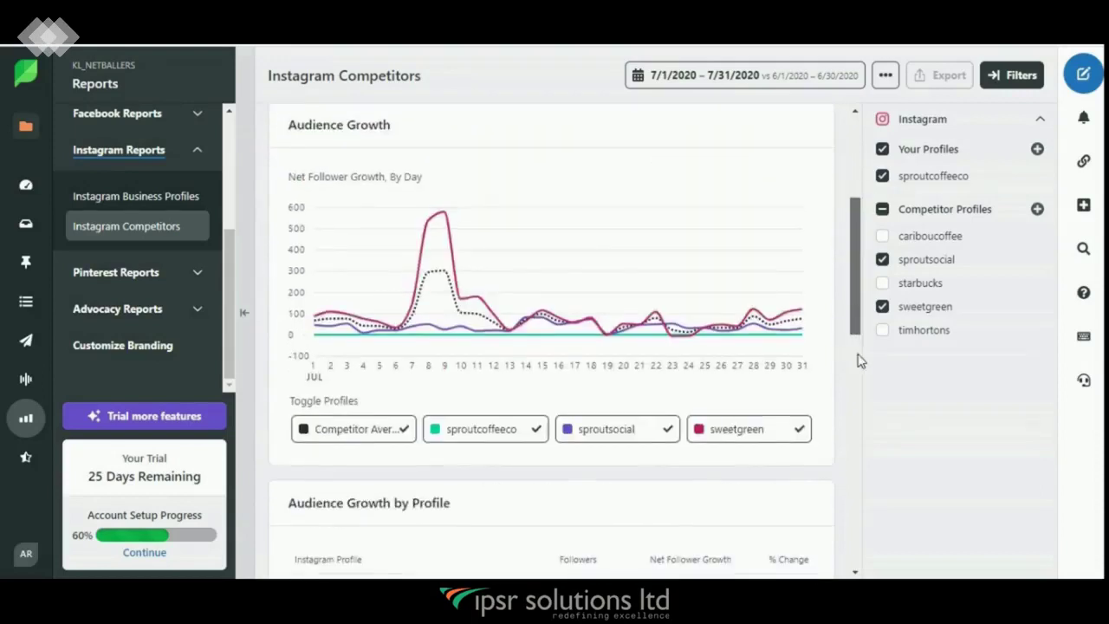
pyautogui.scroll(-6, 860, 361)
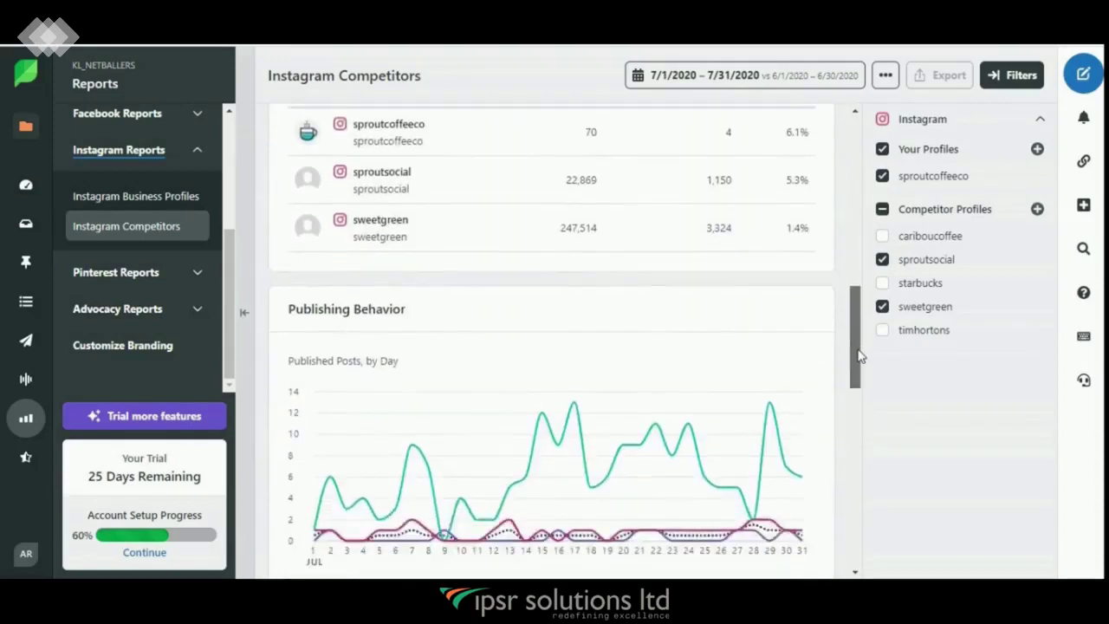
pyautogui.moveTo(858, 350); pyautogui.dragTo(872, 167)
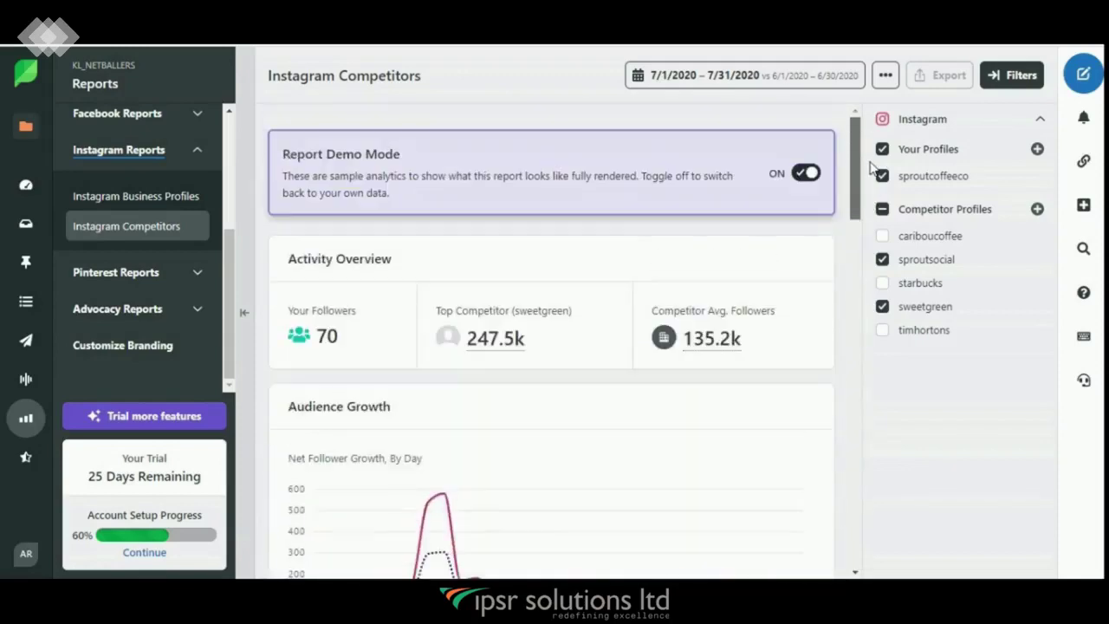
pyautogui.moveTo(24, 385)
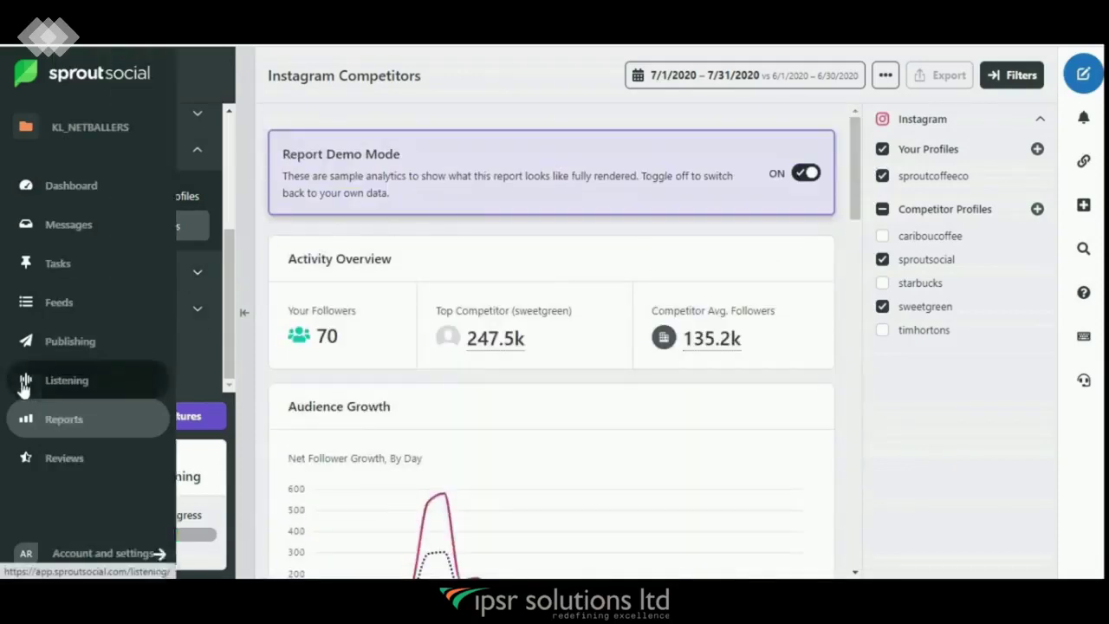
pyautogui.click(202, 180)
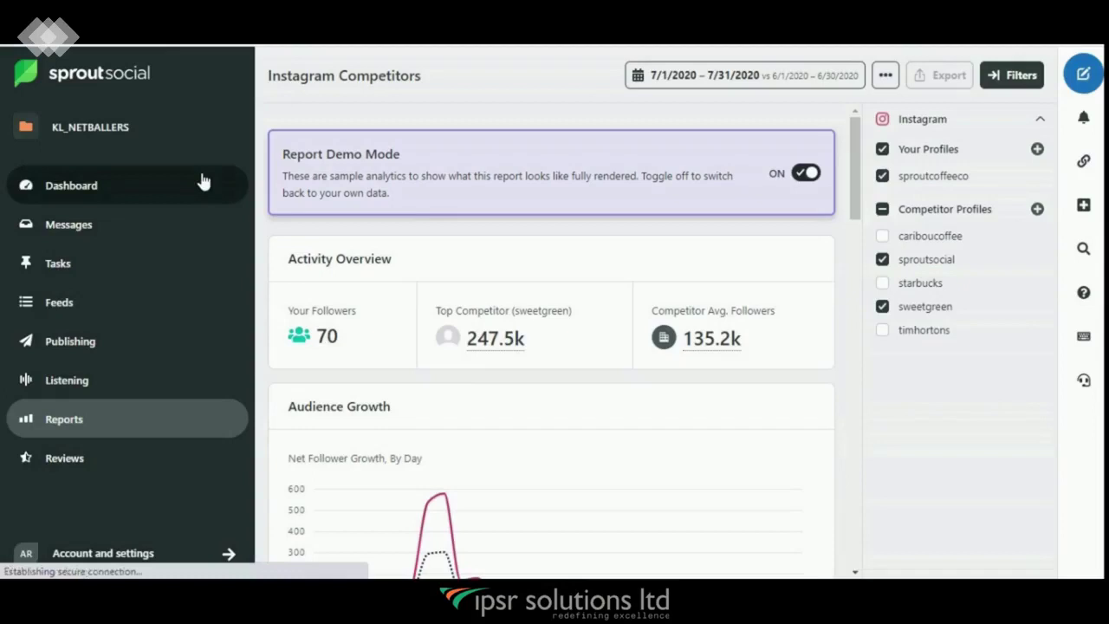